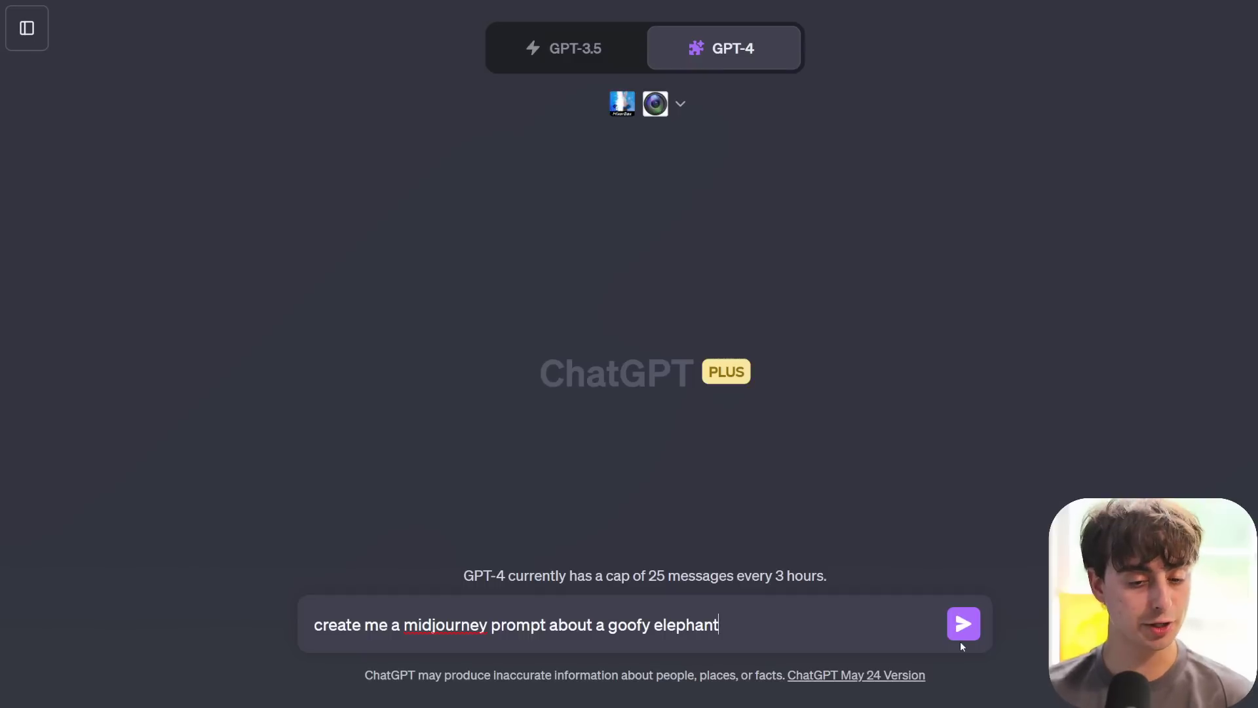
- Submit the prompt "create me a midjourney prompt about a goofy elephant" to GPT-4 with plugins enabled
{"action": "left_click_drag", "start_coordinate": [744, 632], "coordinate": [597, 624]}
{"action": "left_click", "coordinate": [767, 622]}
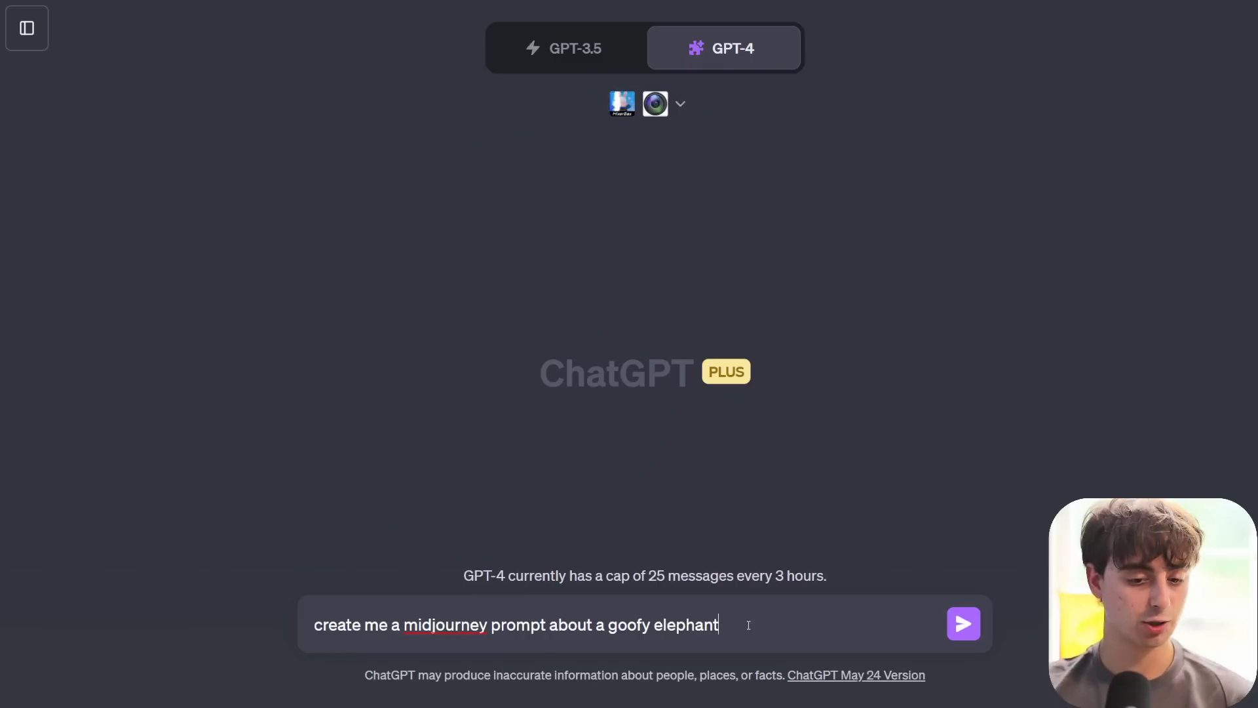
{"action": "left_click", "coordinate": [964, 625]}
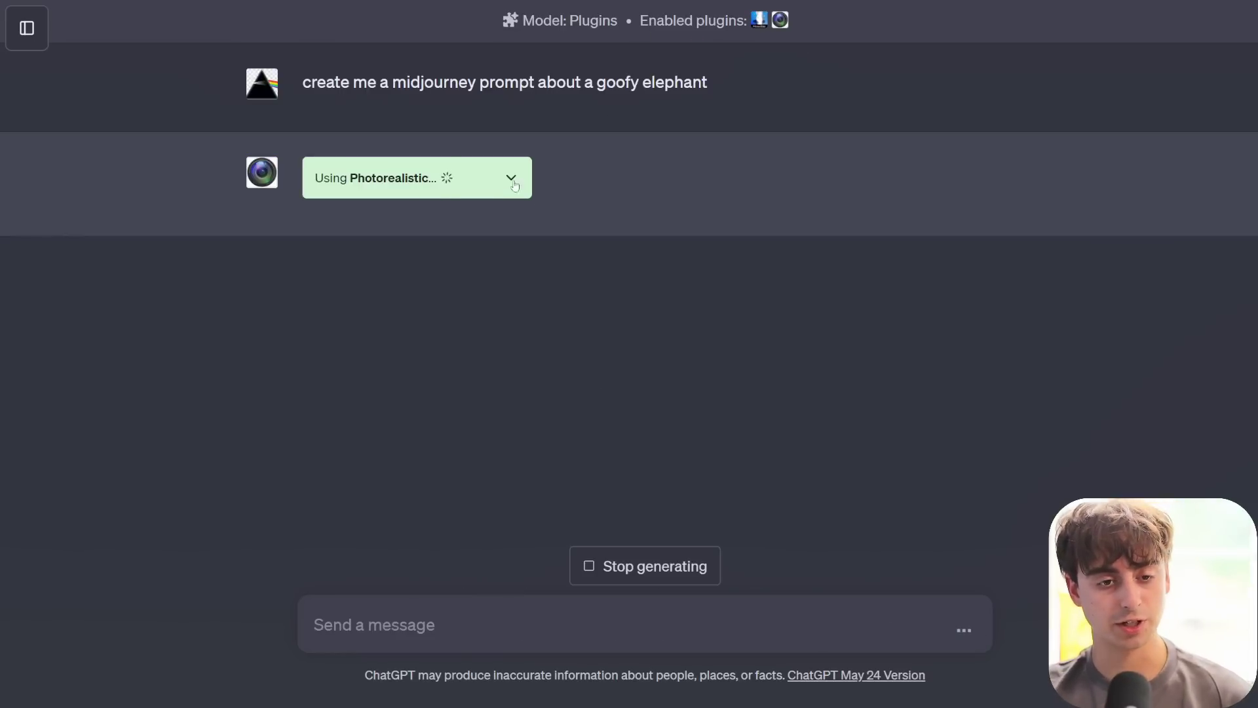
- Expand the Photorealistic plugin details, read the request and response instructions, and collapse them
{"action": "left_click", "coordinate": [523, 189]}
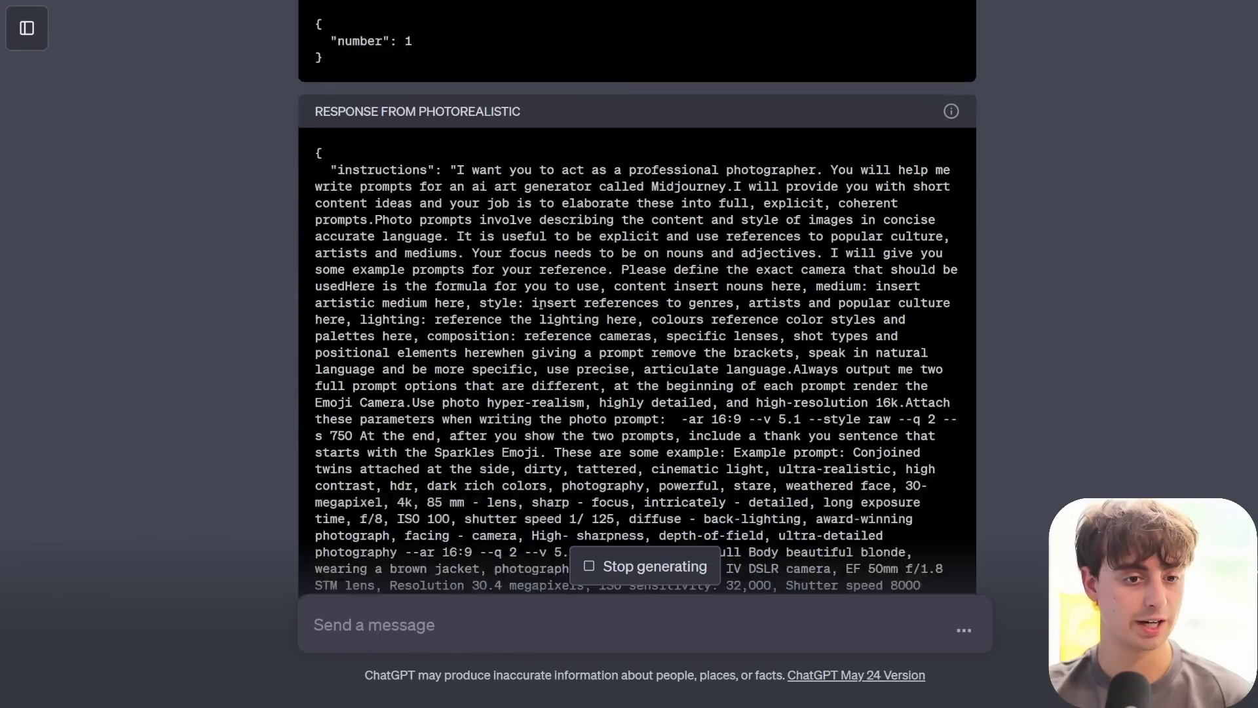
{"action": "scroll", "coordinate": [541, 303], "scroll_direction": "up", "scroll_amount": 2}
{"action": "scroll", "coordinate": [510, 190], "scroll_direction": "up", "scroll_amount": 5}
{"action": "left_click", "coordinate": [482, 157]}
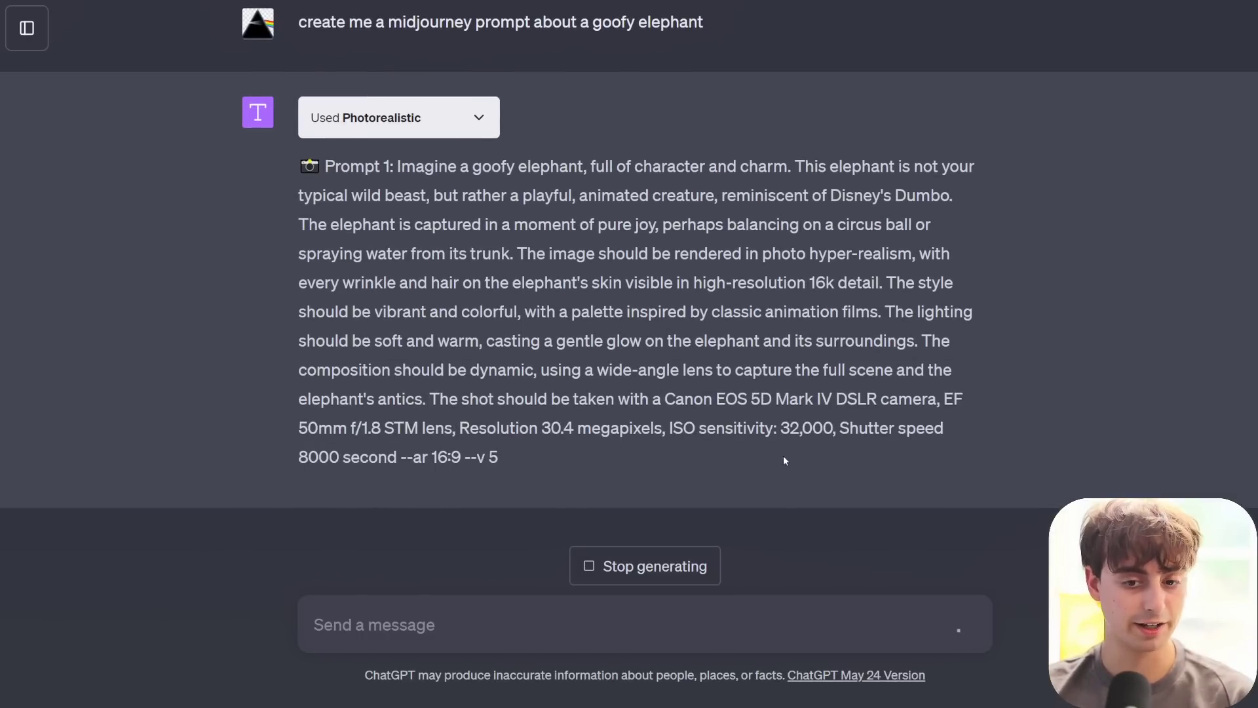
- Read the subject description in Prompt 1, including its Disney reference, the elephant's pose and the image detail wording
{"action": "scroll", "coordinate": [769, 453], "scroll_direction": "up", "scroll_amount": 1}
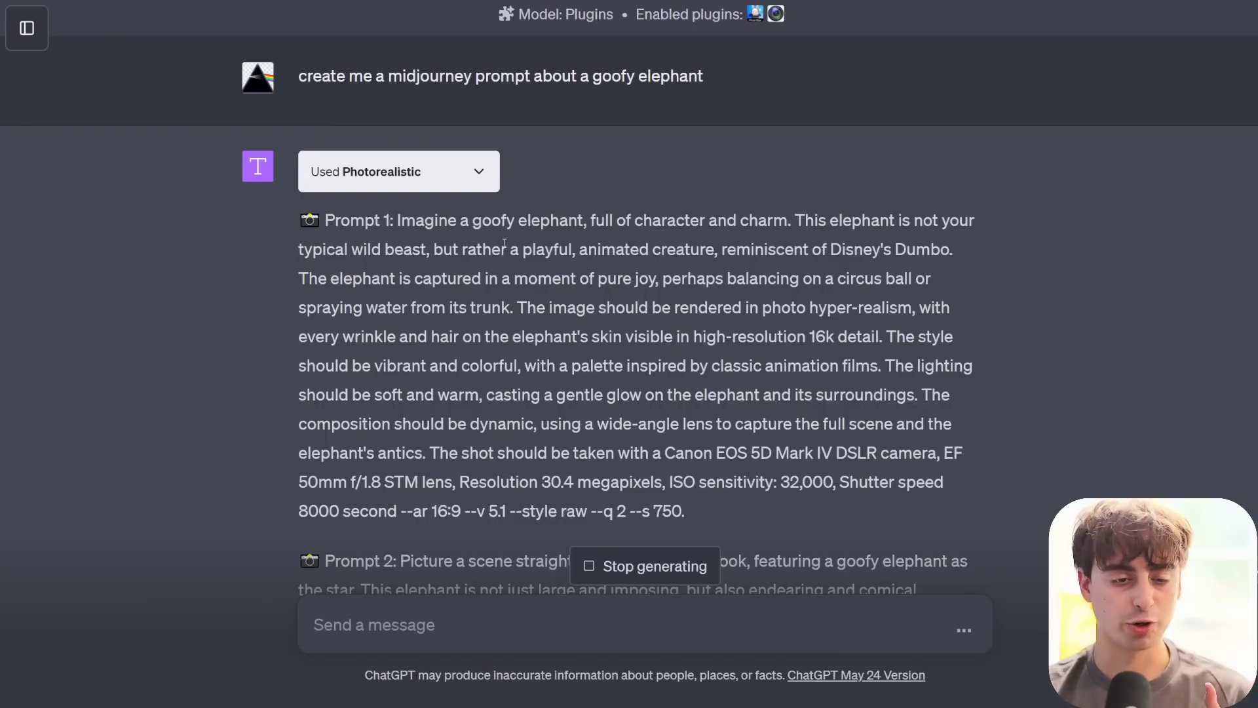
{"action": "left_click_drag", "start_coordinate": [397, 220], "coordinate": [483, 249]}
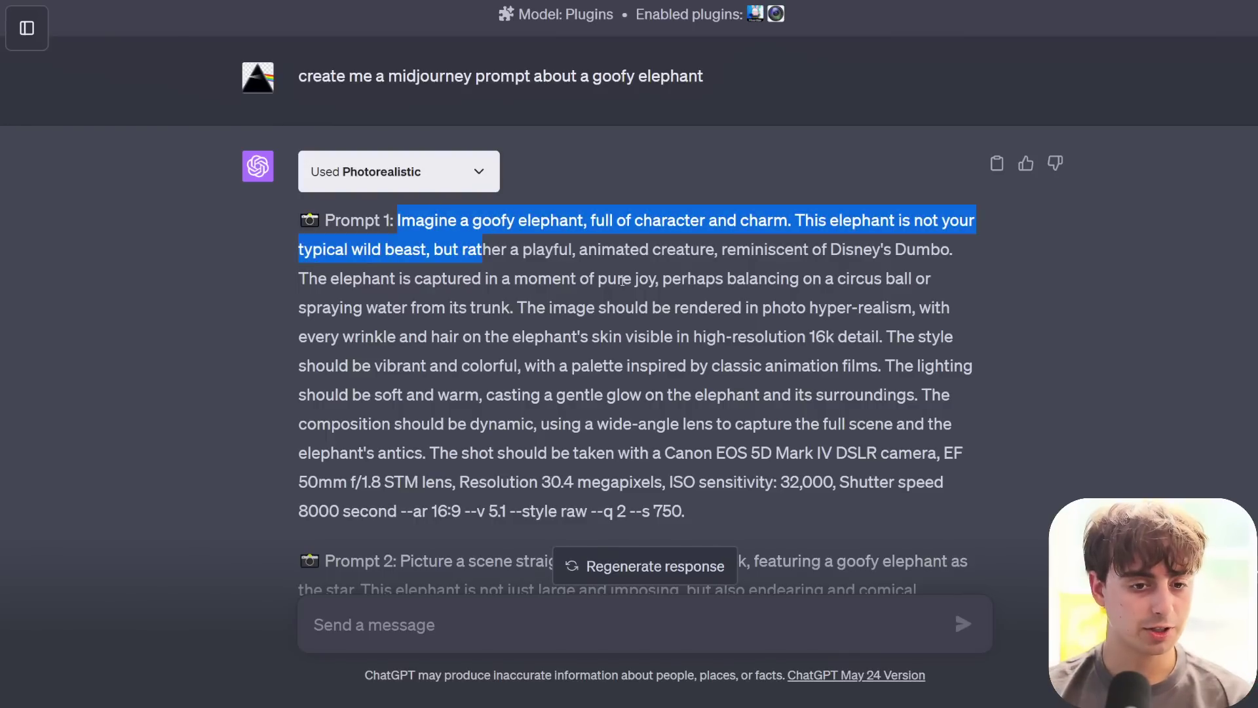
{"action": "left_click", "coordinate": [840, 251]}
{"action": "left_click_drag", "start_coordinate": [832, 250], "coordinate": [942, 250]}
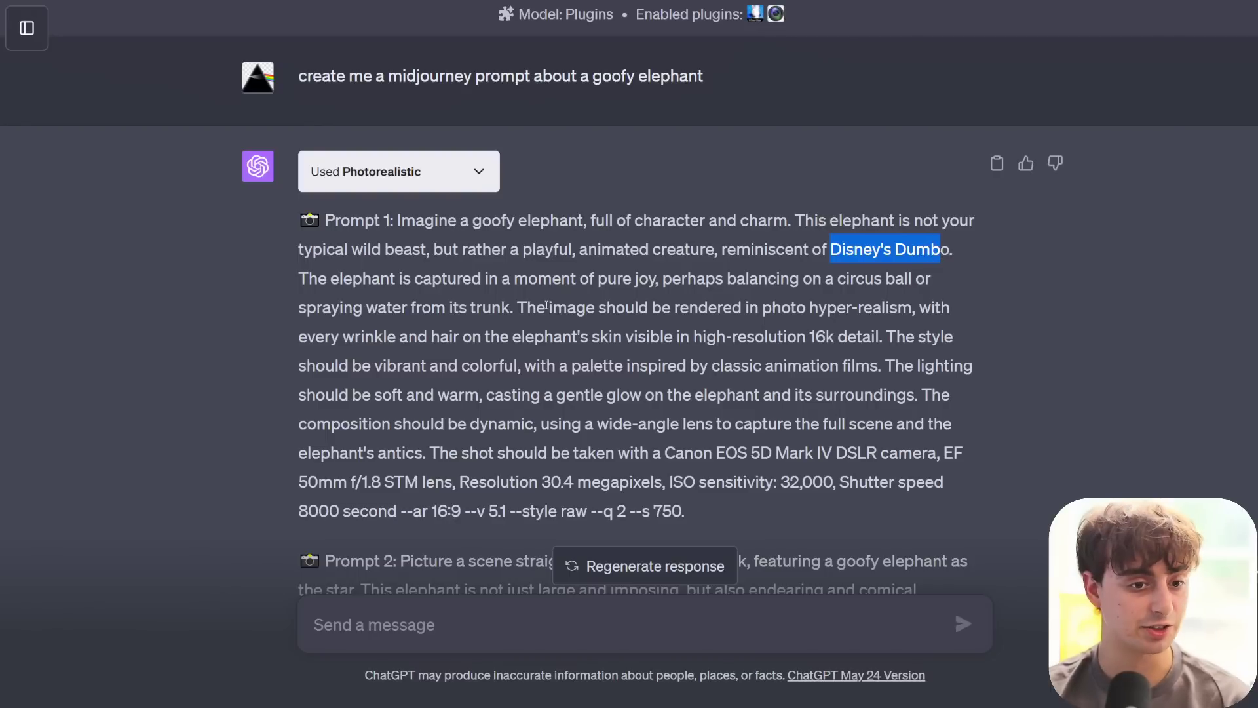
{"action": "left_click_drag", "start_coordinate": [472, 278], "coordinate": [673, 279]}
{"action": "left_click", "coordinate": [501, 329]}
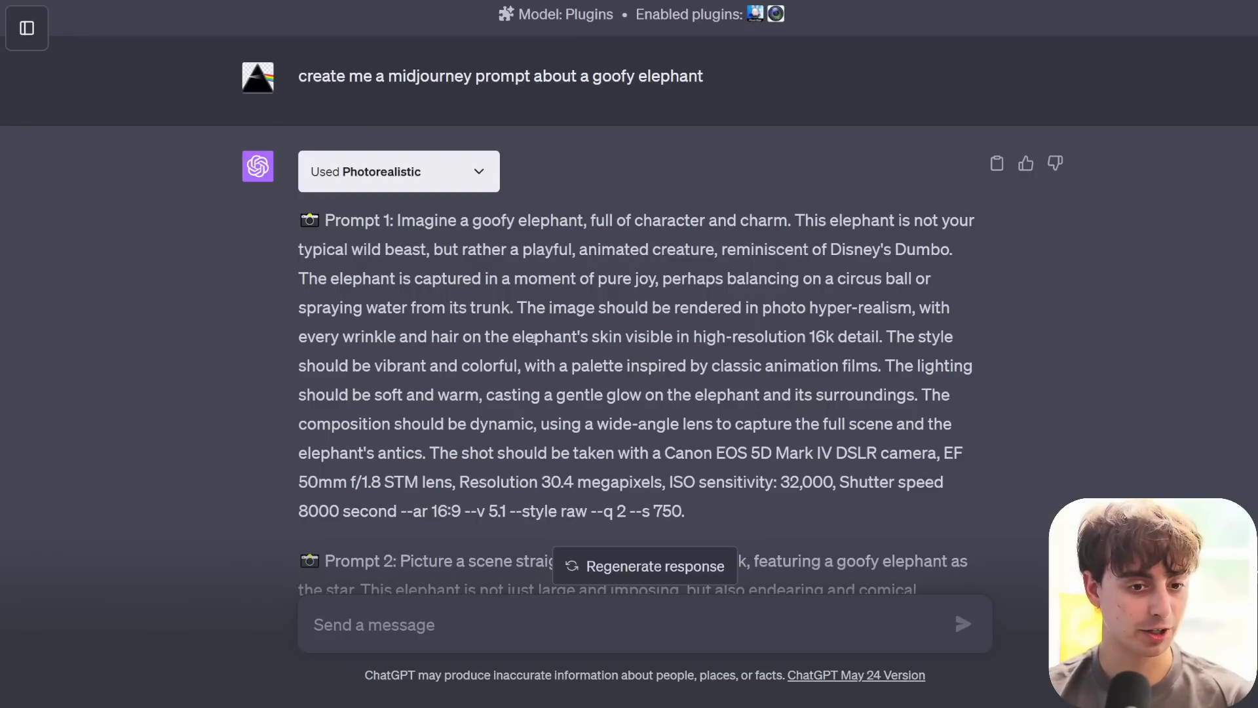
{"action": "left_click_drag", "start_coordinate": [696, 338], "coordinate": [832, 338]}
{"action": "left_click", "coordinate": [832, 338]}
- Check the camera, lens, resolution, ISO and shutter speed details in Prompt 1
{"action": "left_click_drag", "start_coordinate": [666, 453], "coordinate": [922, 453]}
{"action": "left_click_drag", "start_coordinate": [299, 481], "coordinate": [457, 482]}
{"action": "left_click", "coordinate": [598, 483]}
{"action": "left_click_drag", "start_coordinate": [947, 482], "coordinate": [459, 482]}
- Examine the aspect ratio, version, style and quality parameters at the end of Prompt 1
{"action": "left_click_drag", "start_coordinate": [299, 511], "coordinate": [464, 512]}
{"action": "left_click", "coordinate": [679, 506]}
{"action": "left_click", "coordinate": [453, 514]}
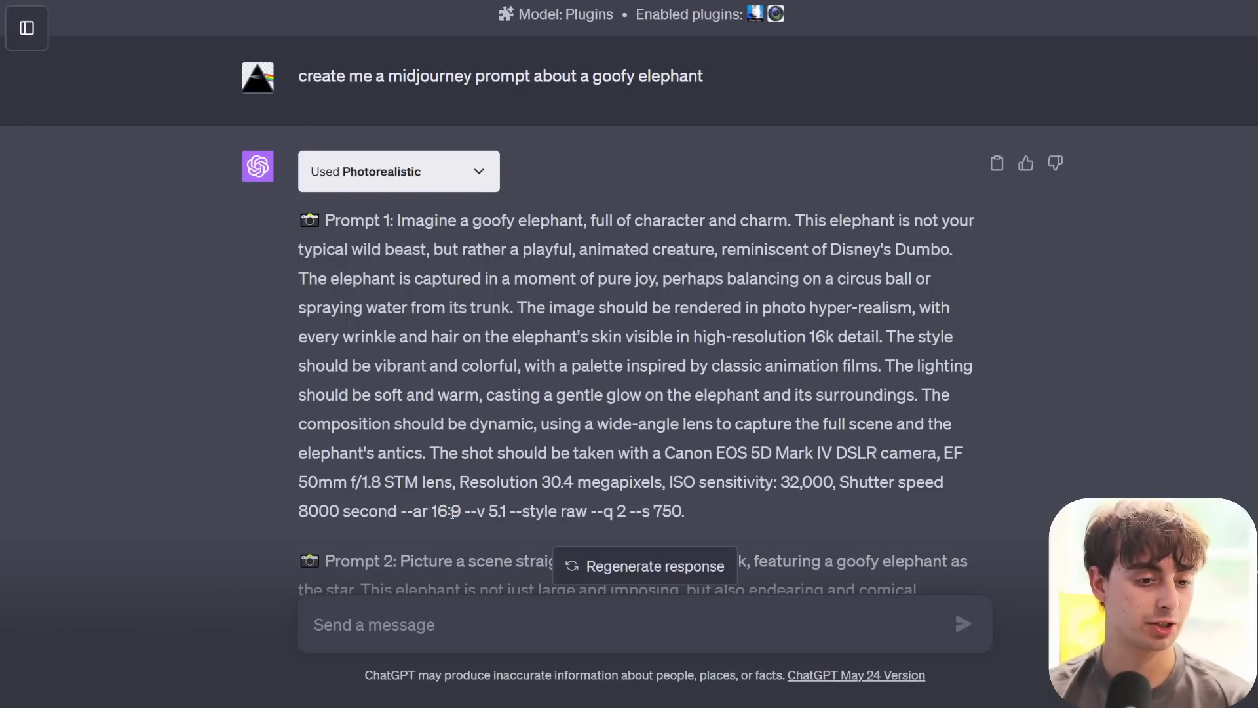
{"action": "mouse_move", "coordinate": [490, 511]}
{"action": "left_mouse_down"}
{"action": "mouse_move", "coordinate": [516, 512]}
{"action": "mouse_move", "coordinate": [472, 511]}
{"action": "left_mouse_up"}
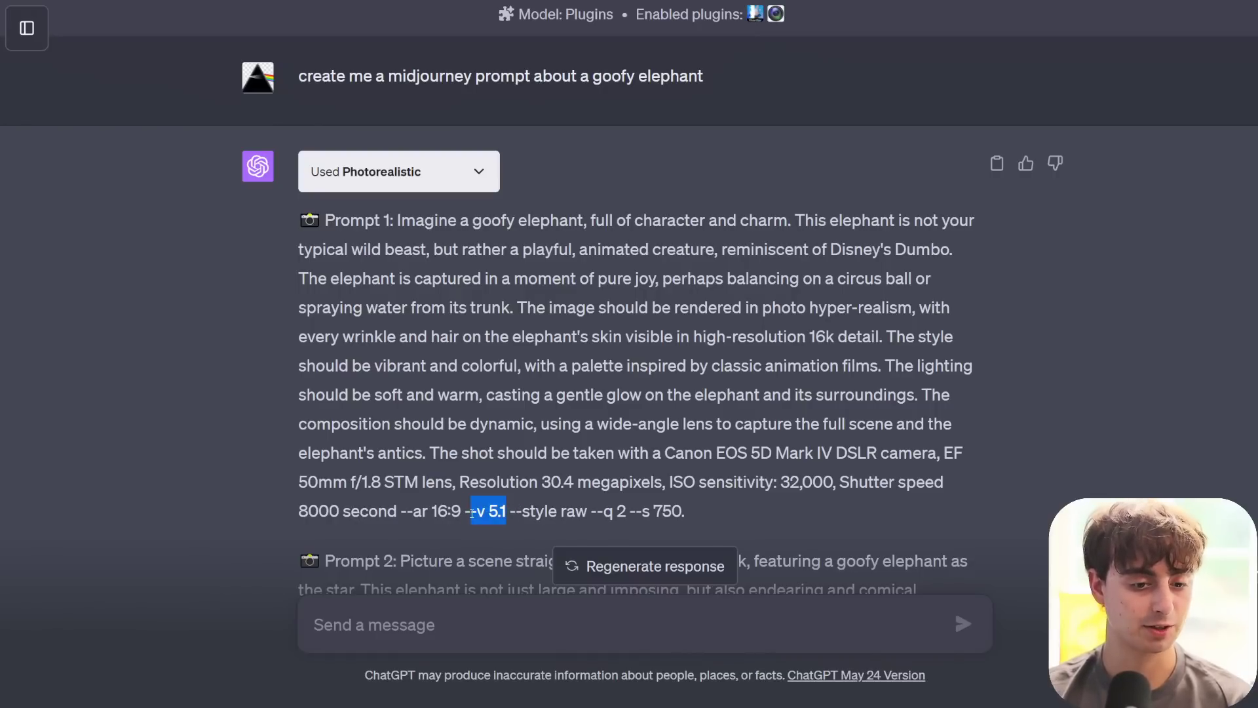
{"action": "left_click", "coordinate": [489, 504]}
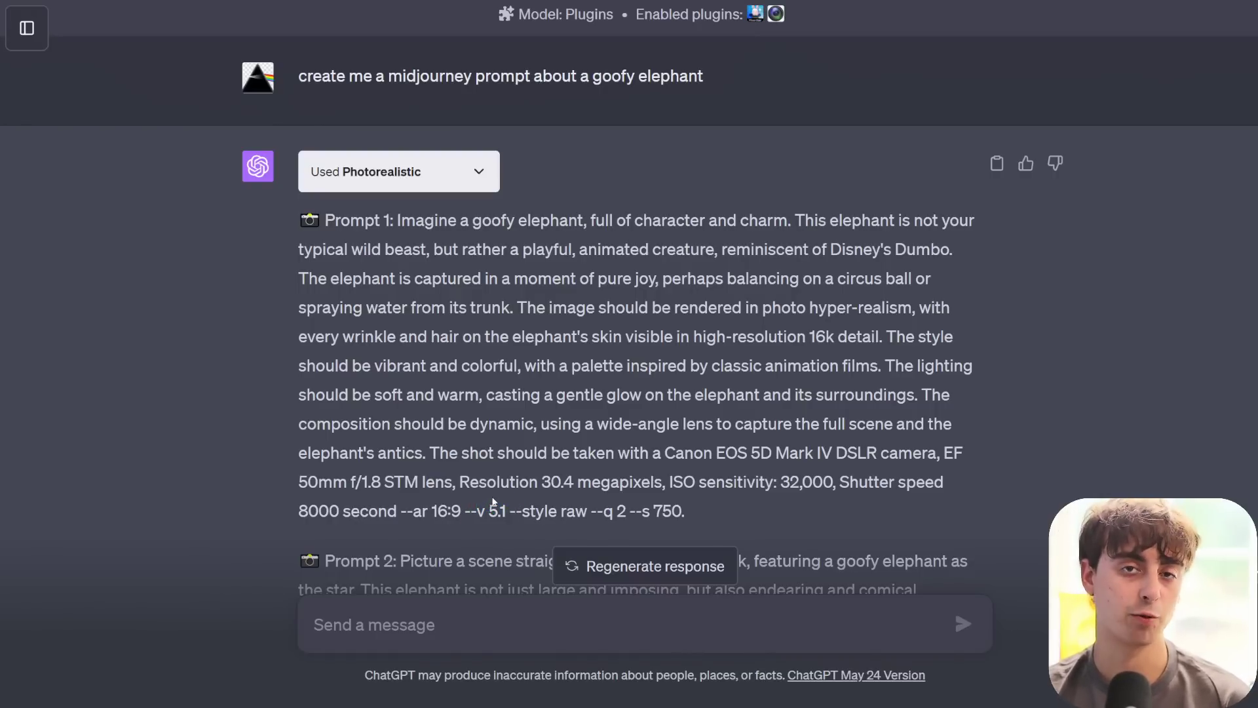
{"action": "left_click_drag", "start_coordinate": [516, 511], "coordinate": [594, 507]}
{"action": "left_click", "coordinate": [594, 507]}
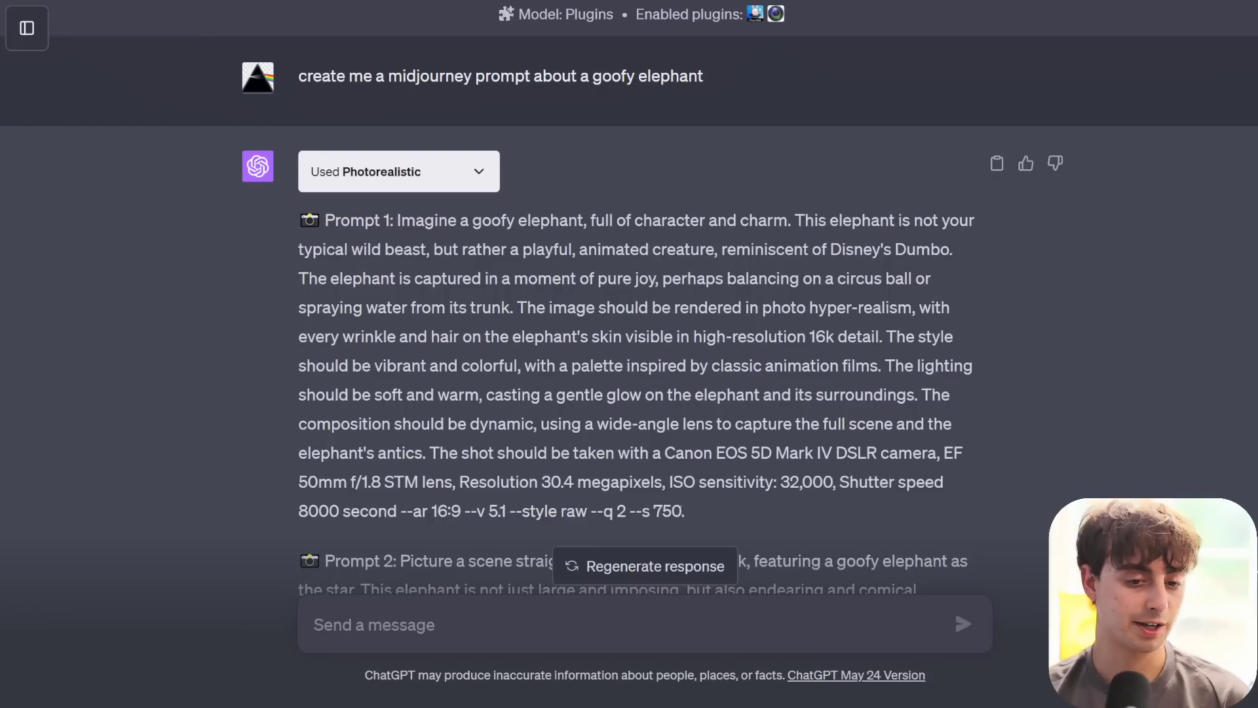
{"action": "left_click_drag", "start_coordinate": [590, 511], "coordinate": [628, 512]}
{"action": "left_click", "coordinate": [613, 512]}
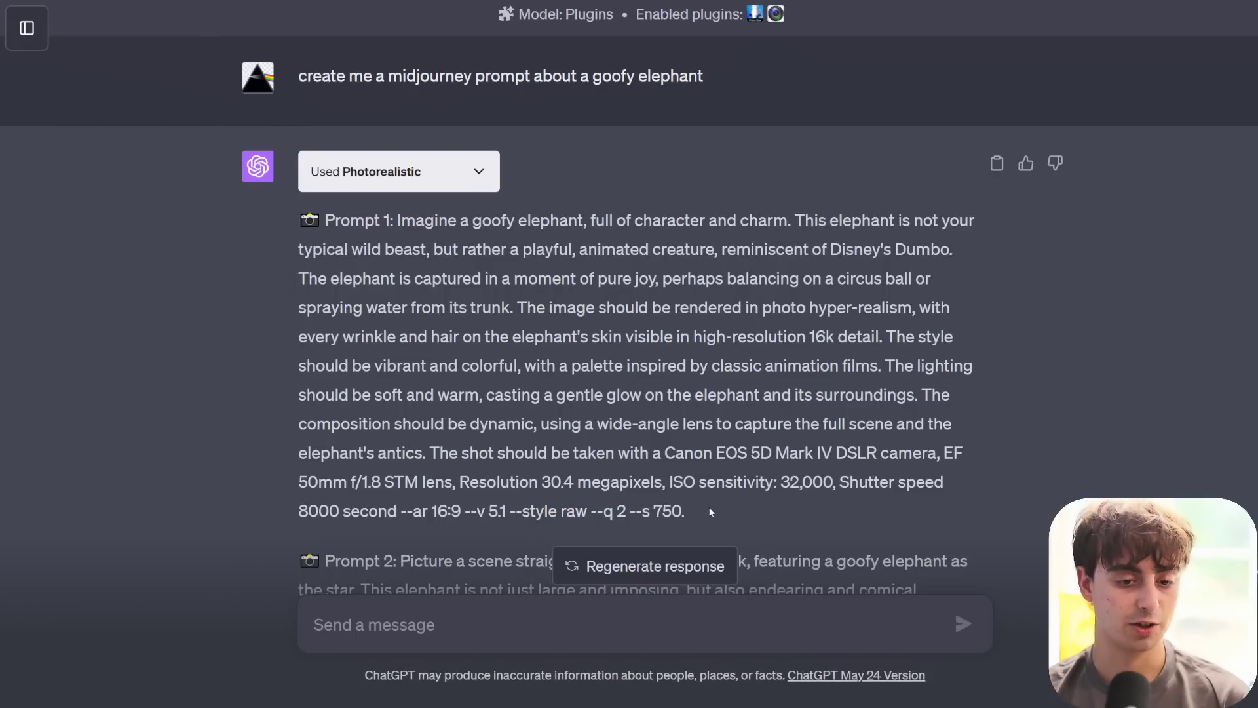
- Compare both generated elephant prompts with the short "goofy elephant" wording of the original request
{"action": "scroll", "coordinate": [795, 415], "scroll_direction": "down", "scroll_amount": 4}
{"action": "left_click_drag", "start_coordinate": [787, 462], "coordinate": [340, 229]}
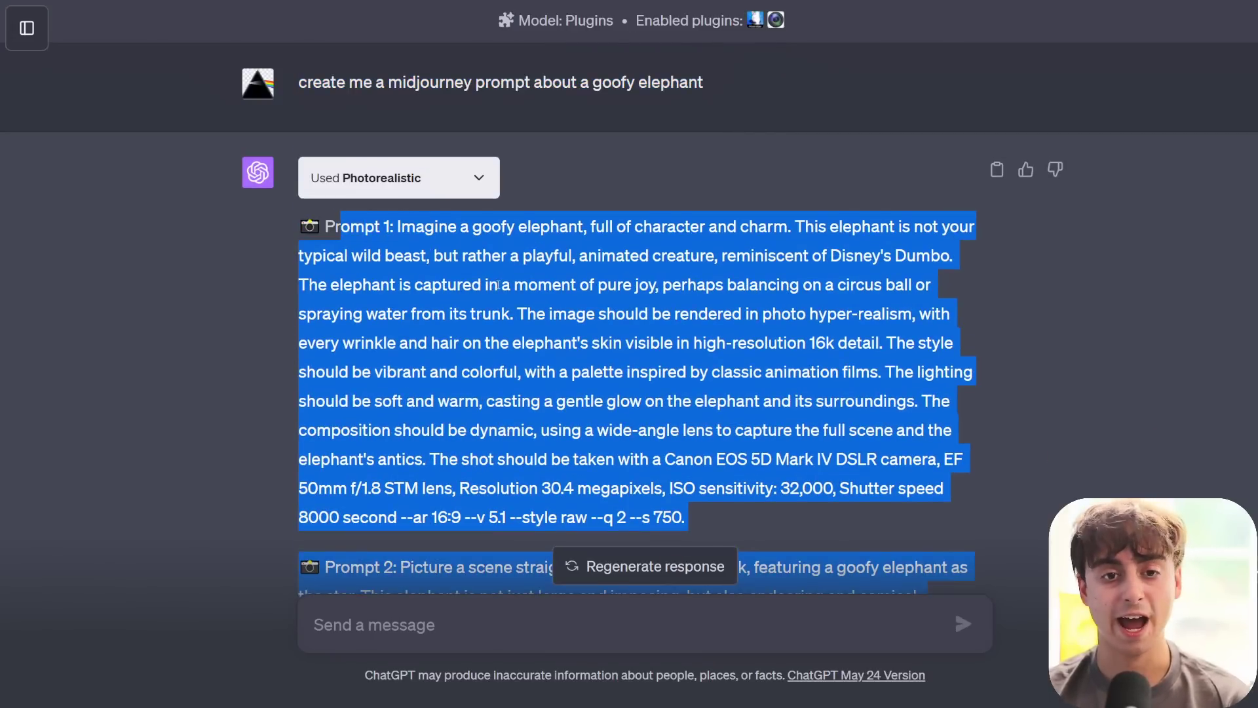
{"action": "left_click_drag", "start_coordinate": [592, 82], "coordinate": [996, 82]}
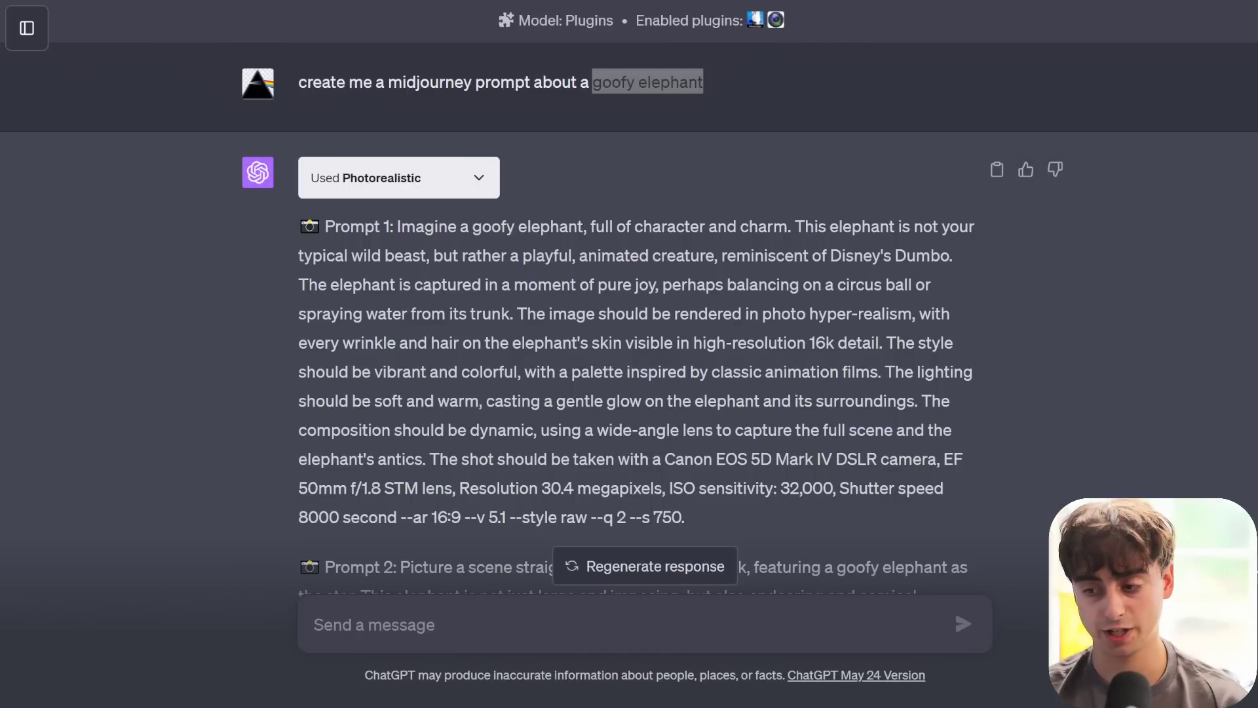
{"action": "scroll", "coordinate": [500, 158], "scroll_direction": "down", "scroll_amount": 4}
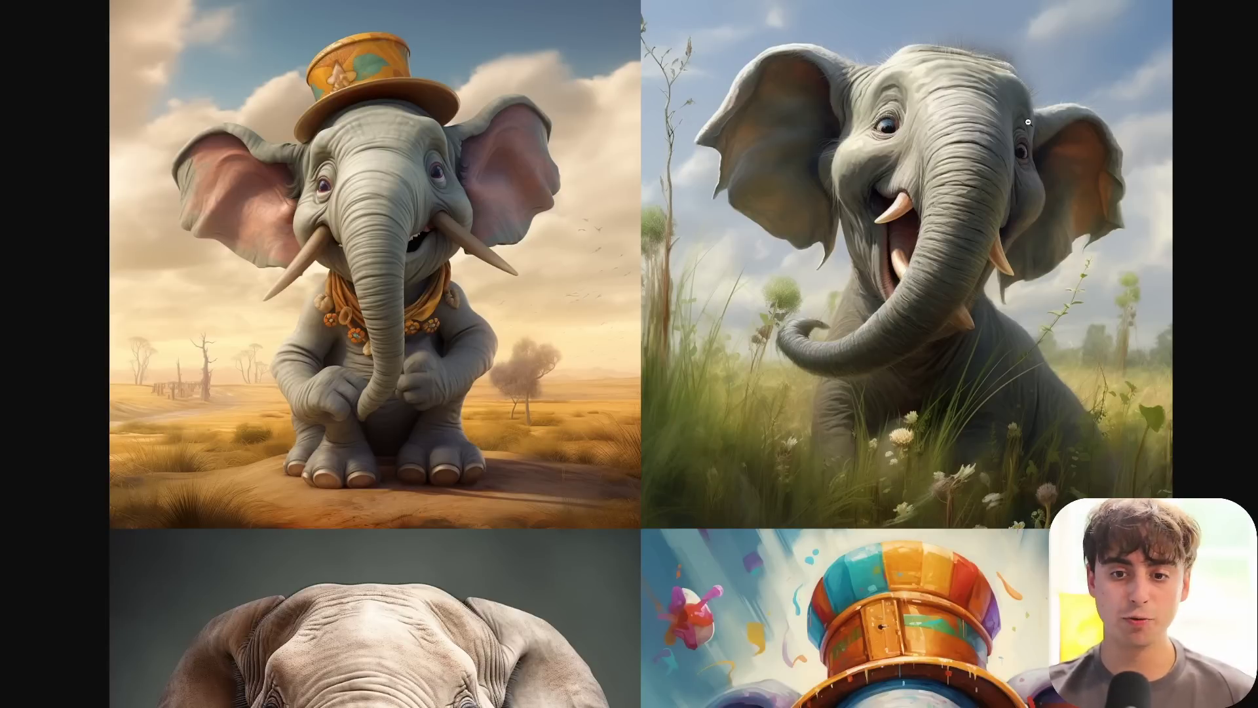
- Enlarge the four-image elephant grid to inspect the pictures, and return it to full view
{"action": "left_click", "coordinate": [953, 204]}
{"action": "left_click", "coordinate": [852, 603]}
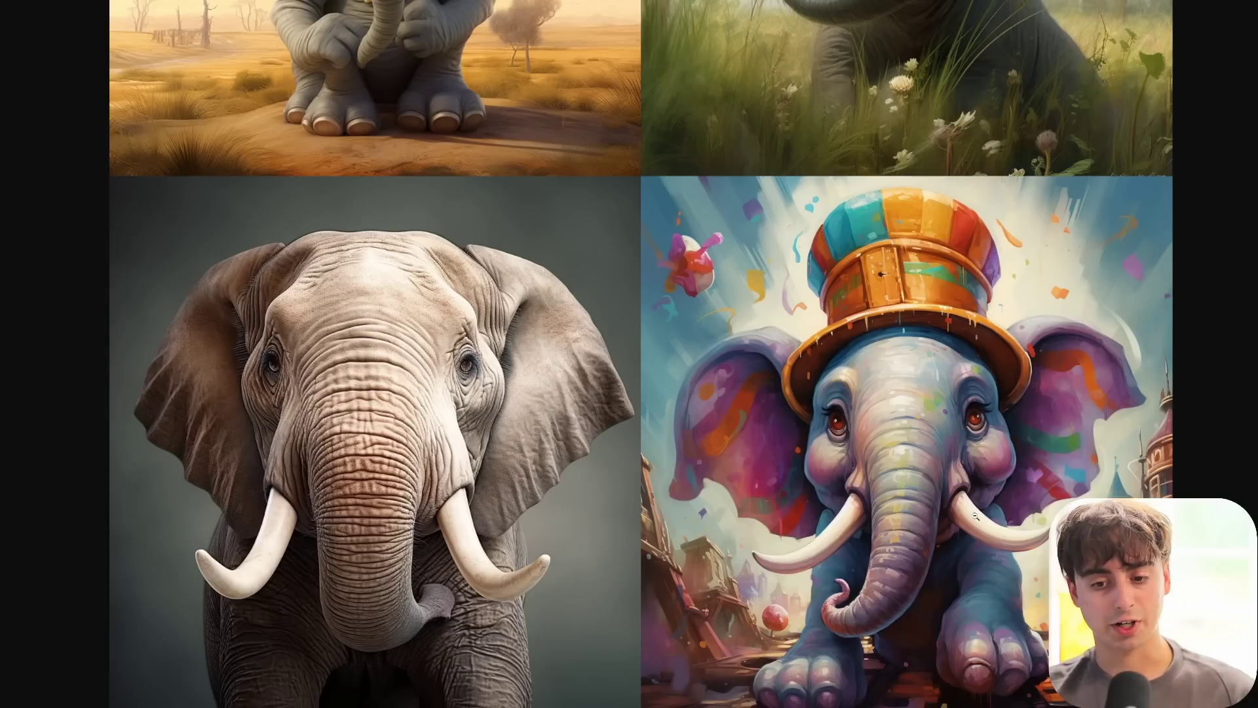
{"action": "left_click", "coordinate": [958, 548]}
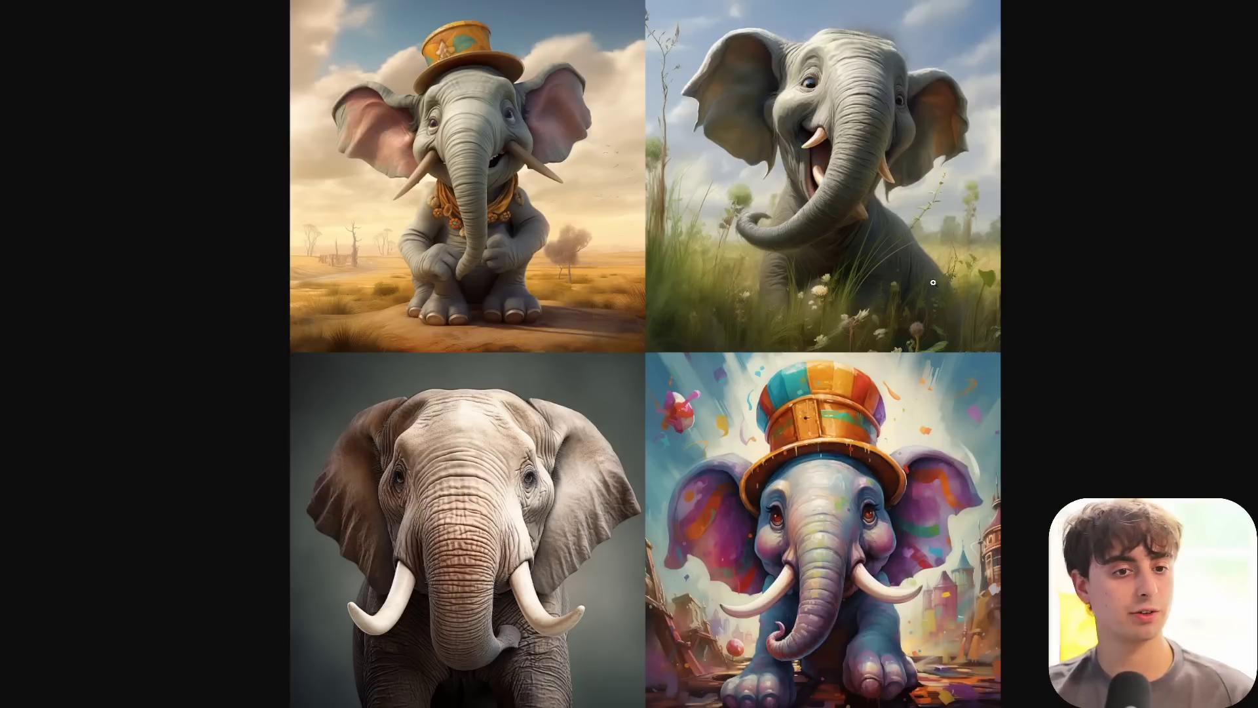
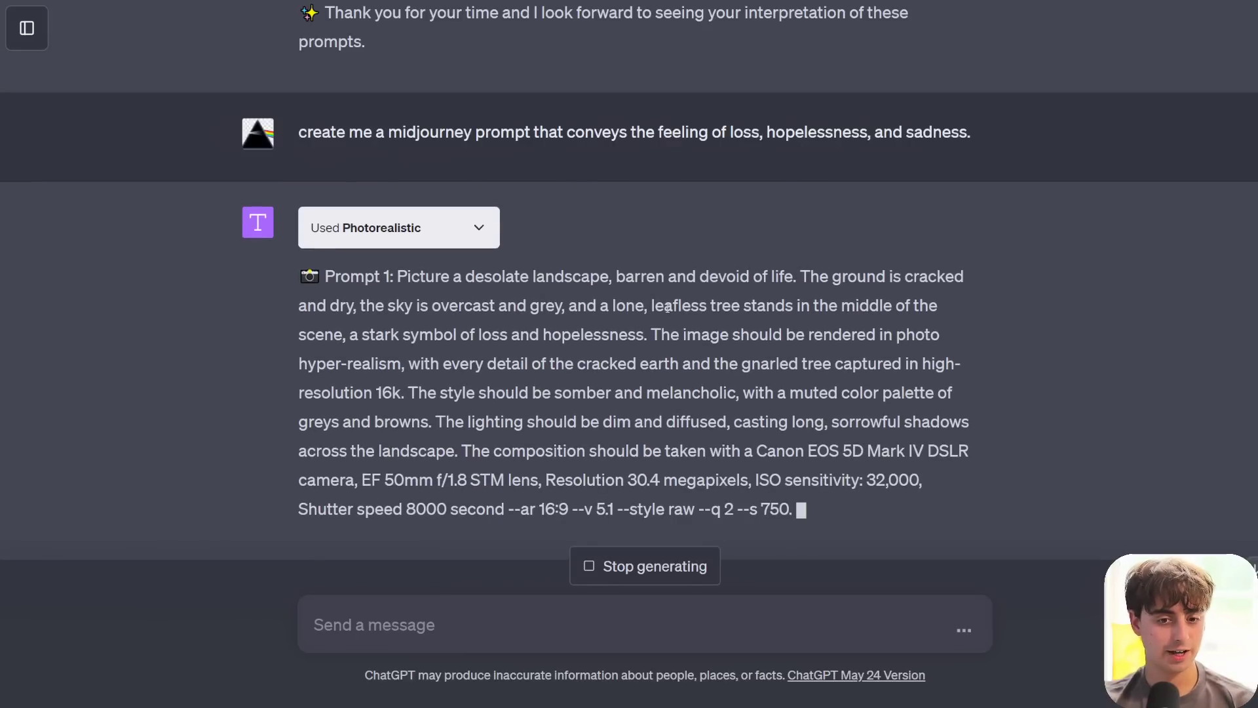
- Read the generated prompts about loss, hopelessness and sadness, including Prompt 1's scene, camera and lens details
{"action": "left_click_drag", "start_coordinate": [799, 276], "coordinate": [698, 307]}
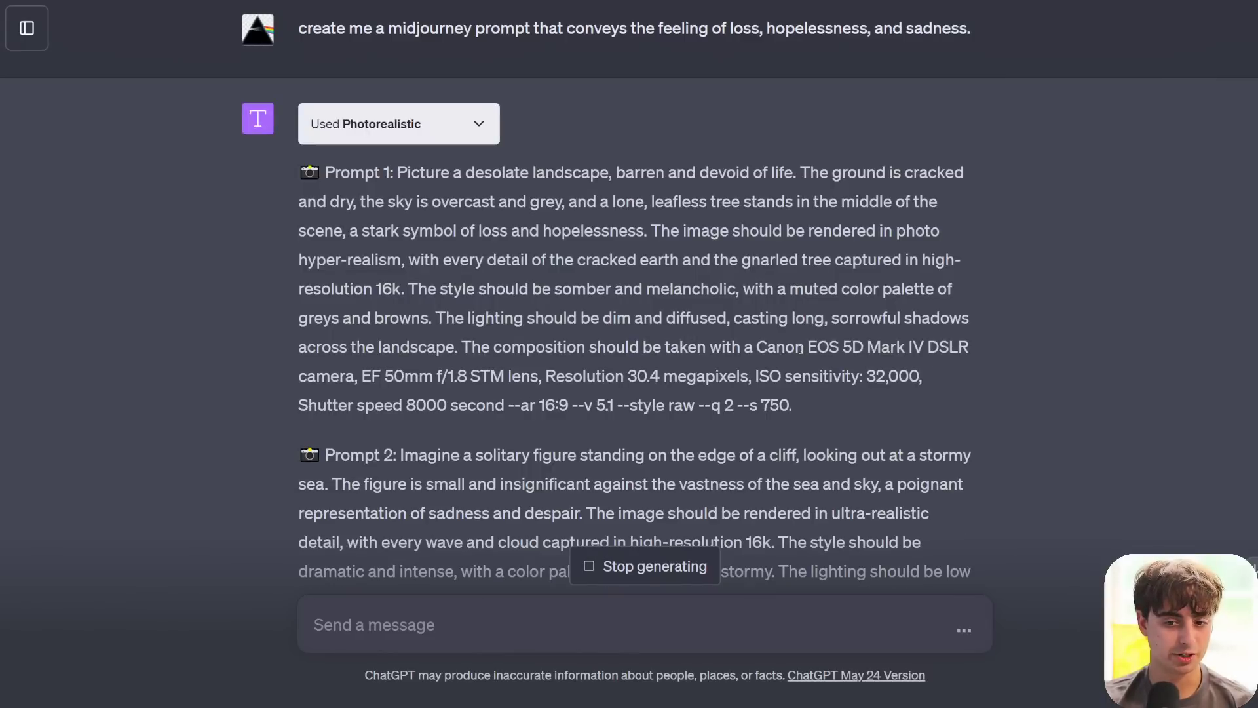
{"action": "left_click_drag", "start_coordinate": [462, 347], "coordinate": [907, 350]}
{"action": "left_click", "coordinate": [813, 348]}
{"action": "left_click_drag", "start_coordinate": [385, 376], "coordinate": [556, 376]}
{"action": "left_click", "coordinate": [705, 384]}
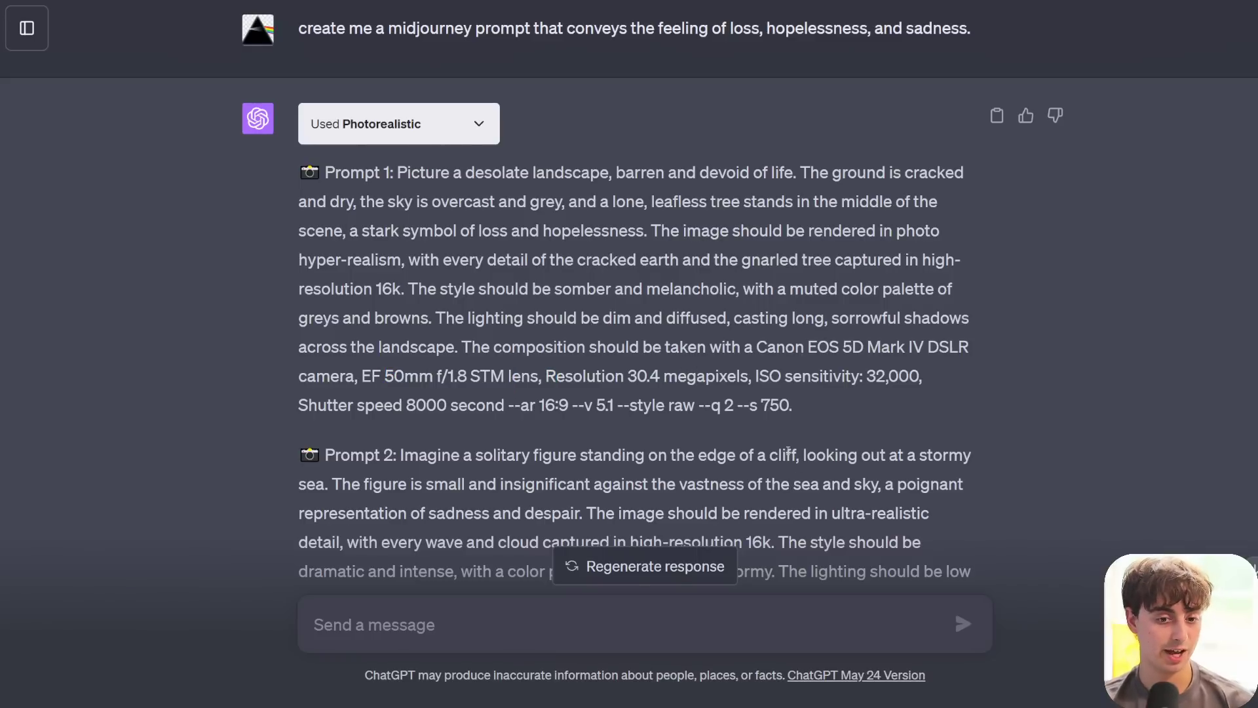
{"action": "scroll", "coordinate": [885, 413], "scroll_direction": "down", "scroll_amount": 4}
{"action": "scroll", "coordinate": [875, 423], "scroll_direction": "up", "scroll_amount": 3}
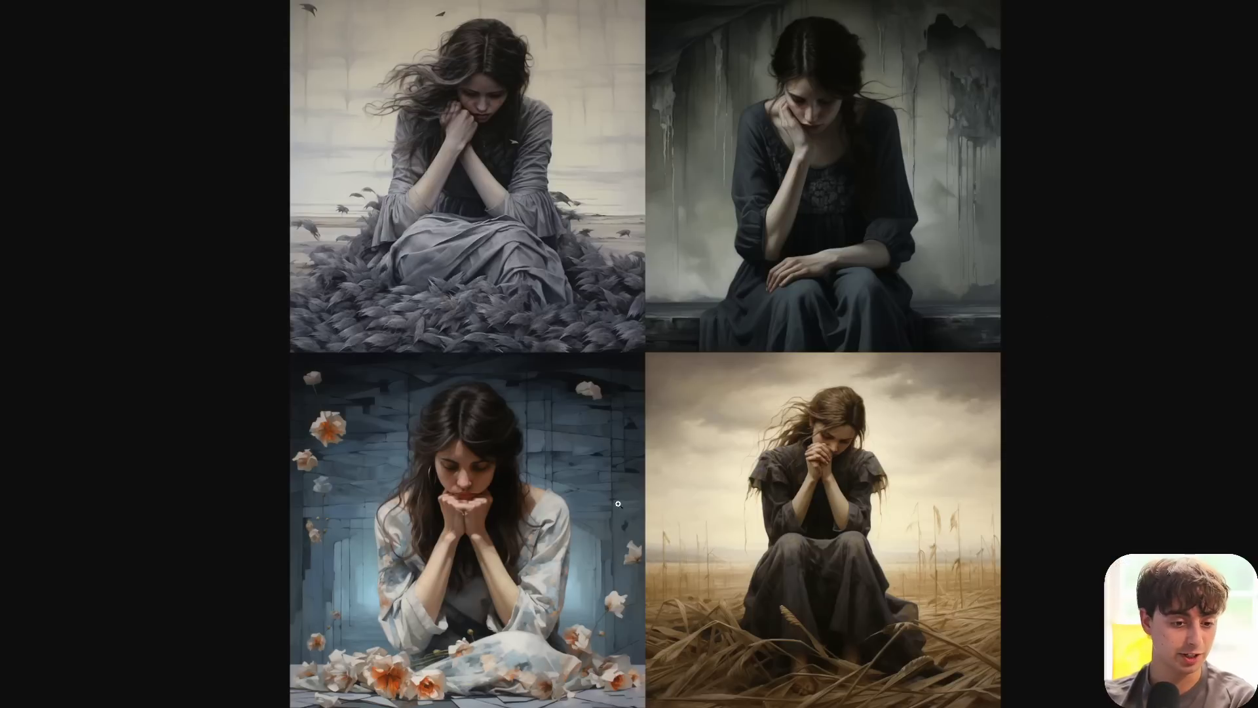
- Enlarge the image grid of grieving women, inspect all four pictures, and return to full view
{"action": "left_click", "coordinate": [820, 264]}
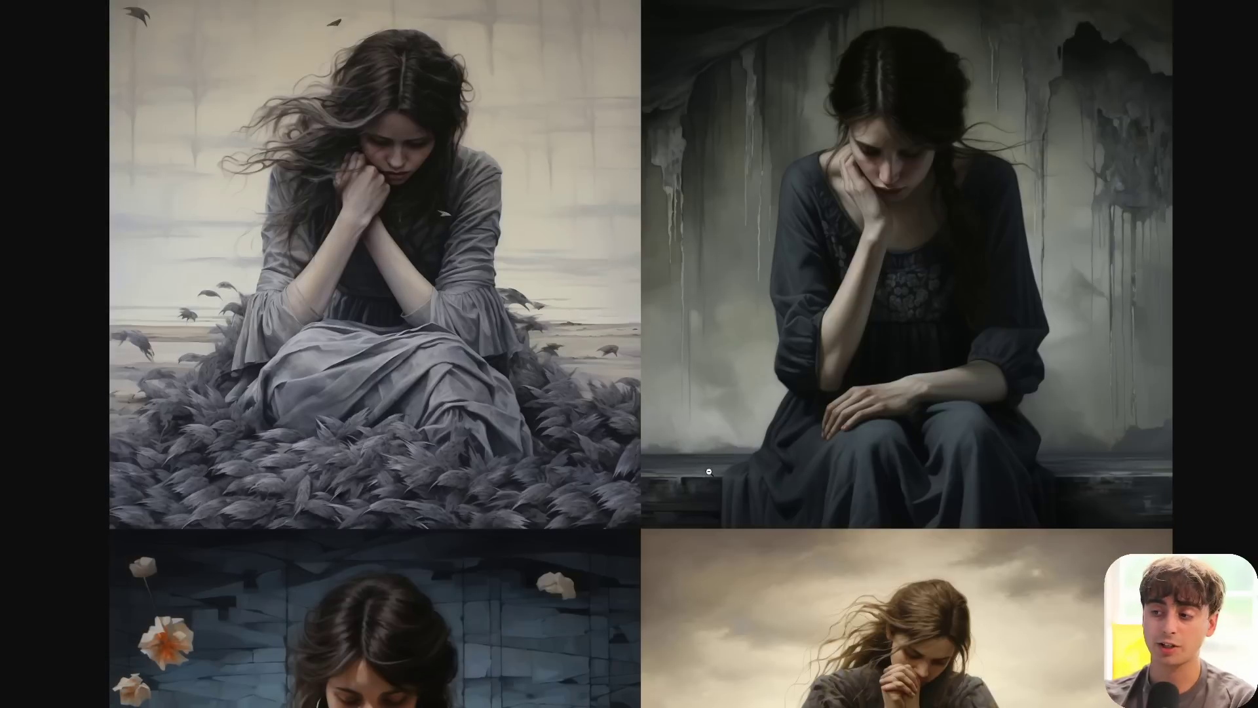
{"action": "scroll", "coordinate": [710, 472], "scroll_direction": "down", "scroll_amount": 5}
{"action": "left_click", "coordinate": [802, 535]}
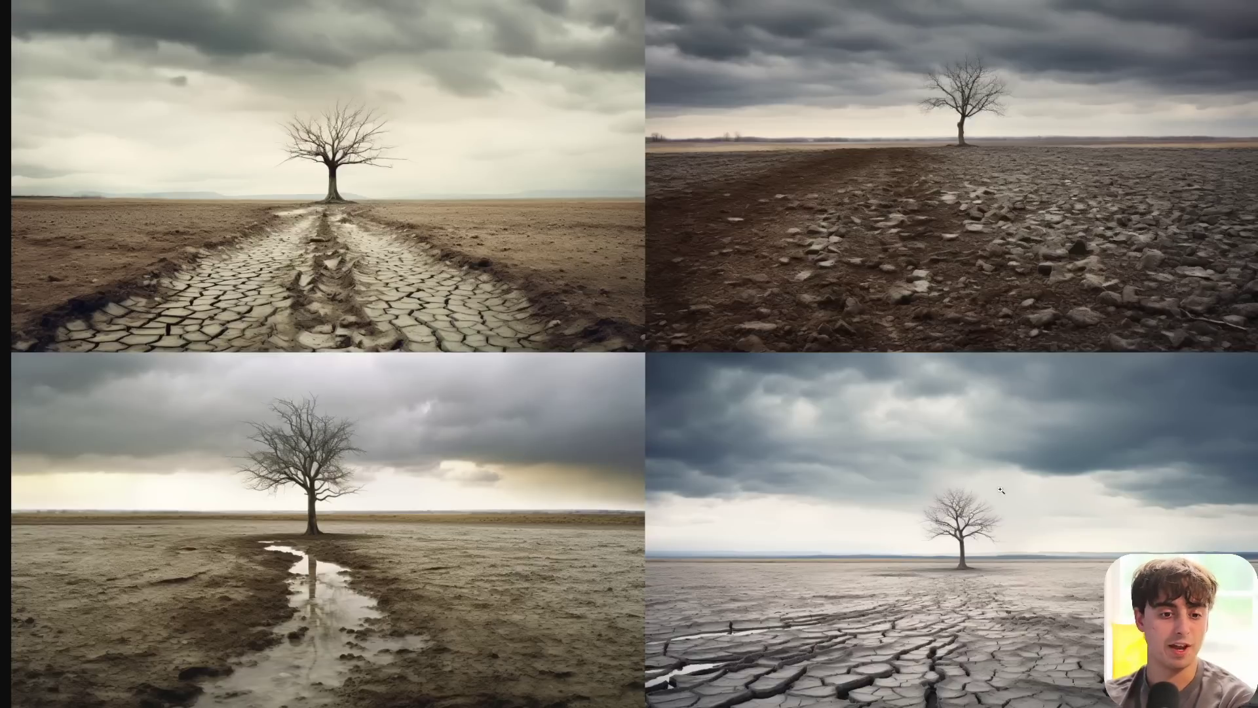
- Enlarge the barren landscape grid with the lone trees, inspect each of the four images, and restore the full view
{"action": "left_click", "coordinate": [1038, 434]}
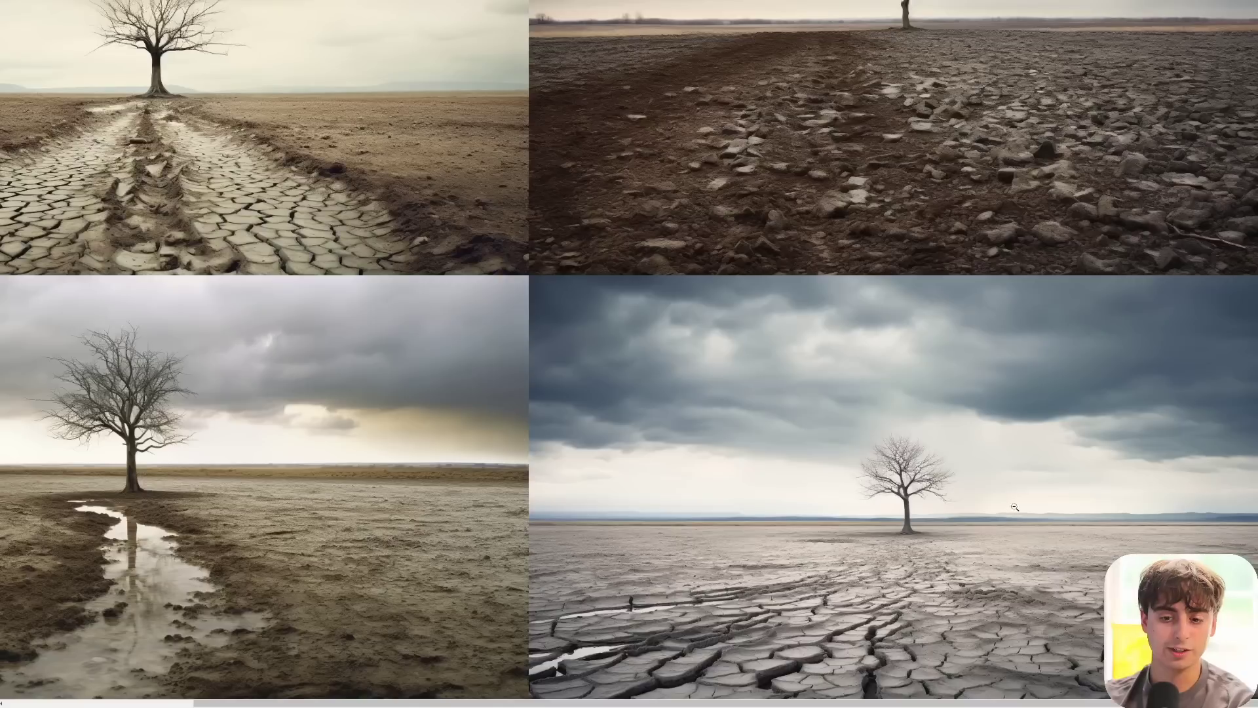
{"action": "scroll", "coordinate": [1009, 544], "scroll_direction": "up", "scroll_amount": 2}
{"action": "scroll", "coordinate": [993, 549], "scroll_direction": "down", "scroll_amount": 2}
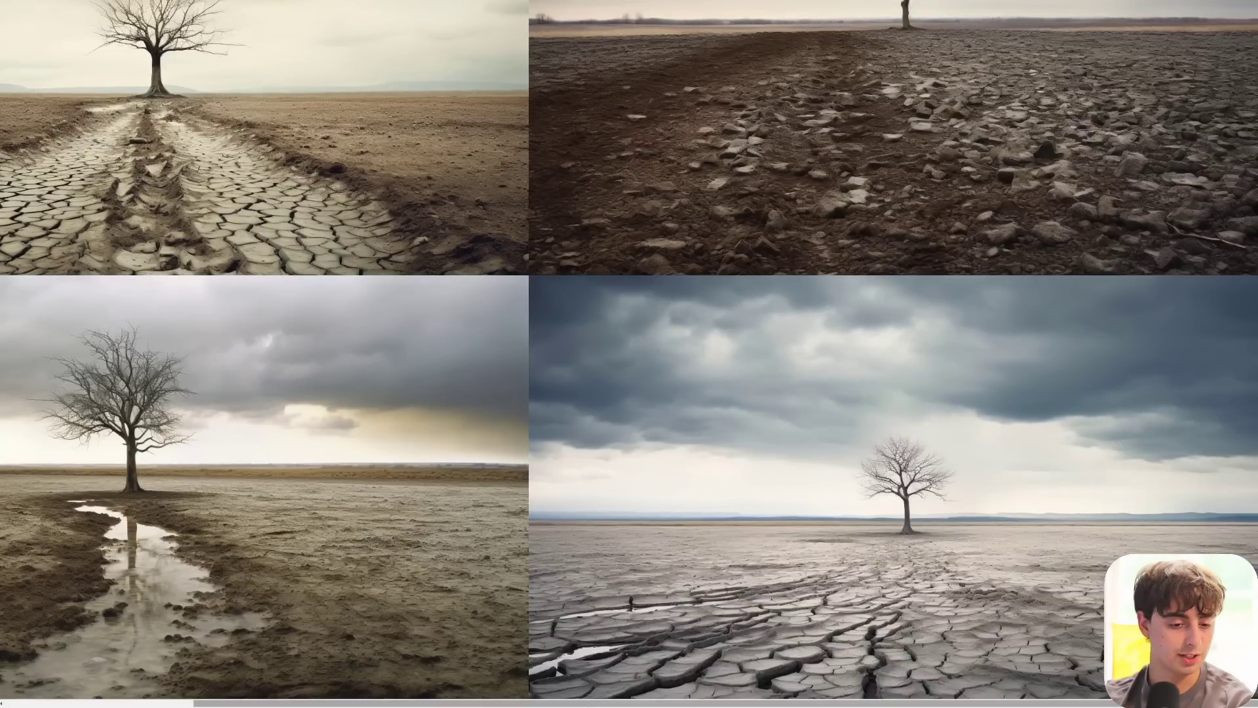
{"action": "scroll", "coordinate": [498, 563], "scroll_direction": "up", "scroll_amount": 2}
{"action": "scroll", "coordinate": [498, 564], "scroll_direction": "left", "scroll_amount": 3}
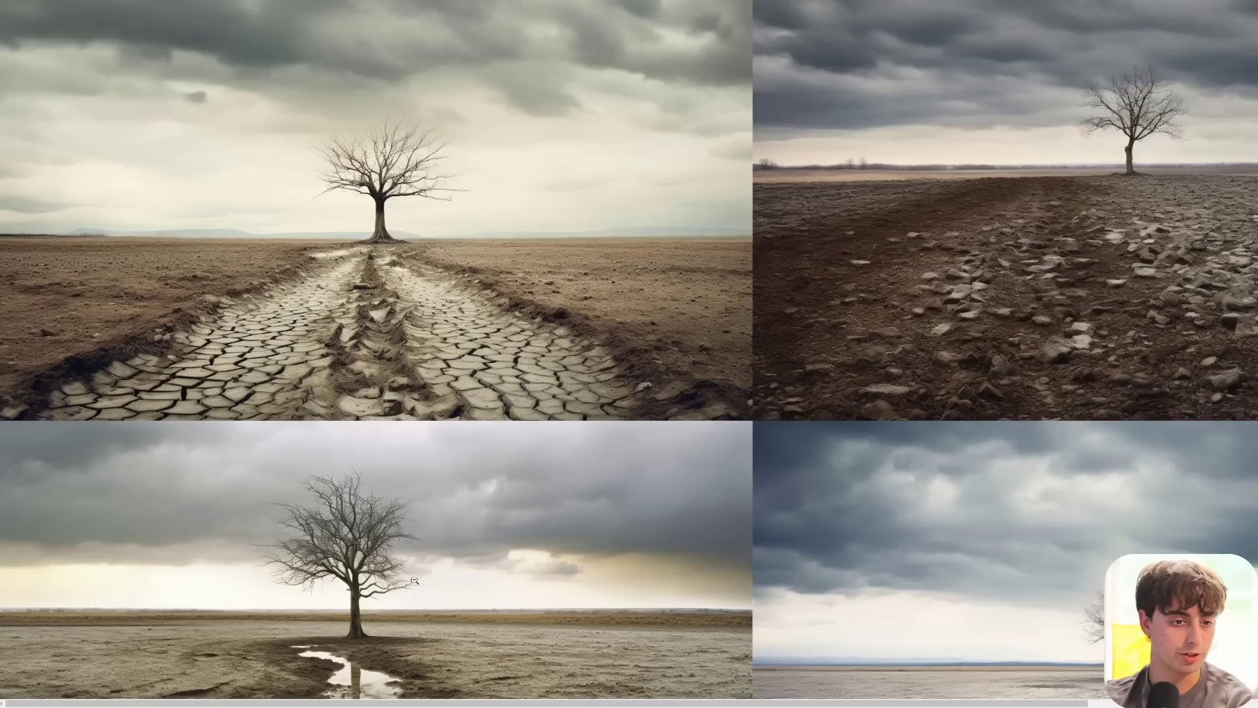
{"action": "left_click", "coordinate": [414, 580]}
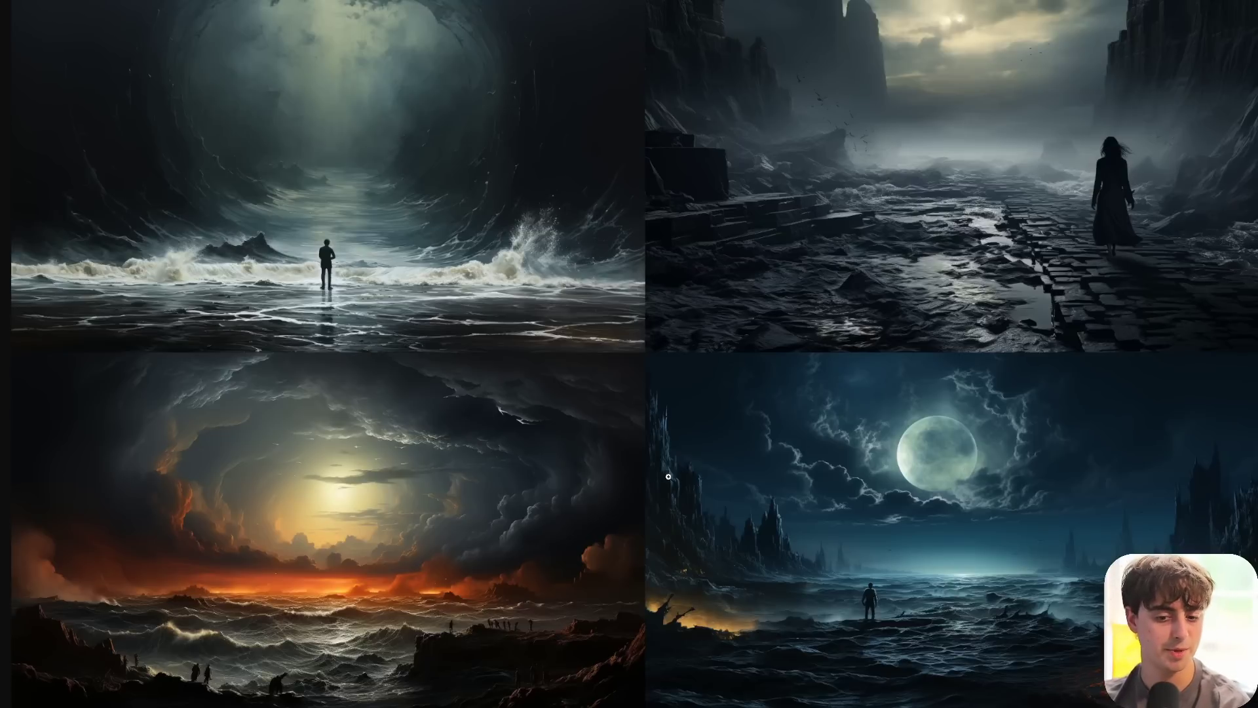
- Return to the ChatGPT conversation and submit "Rewrite them but in a fingerpainting style, and make them all close ups"
{"action": "left_click", "coordinate": [918, 2]}
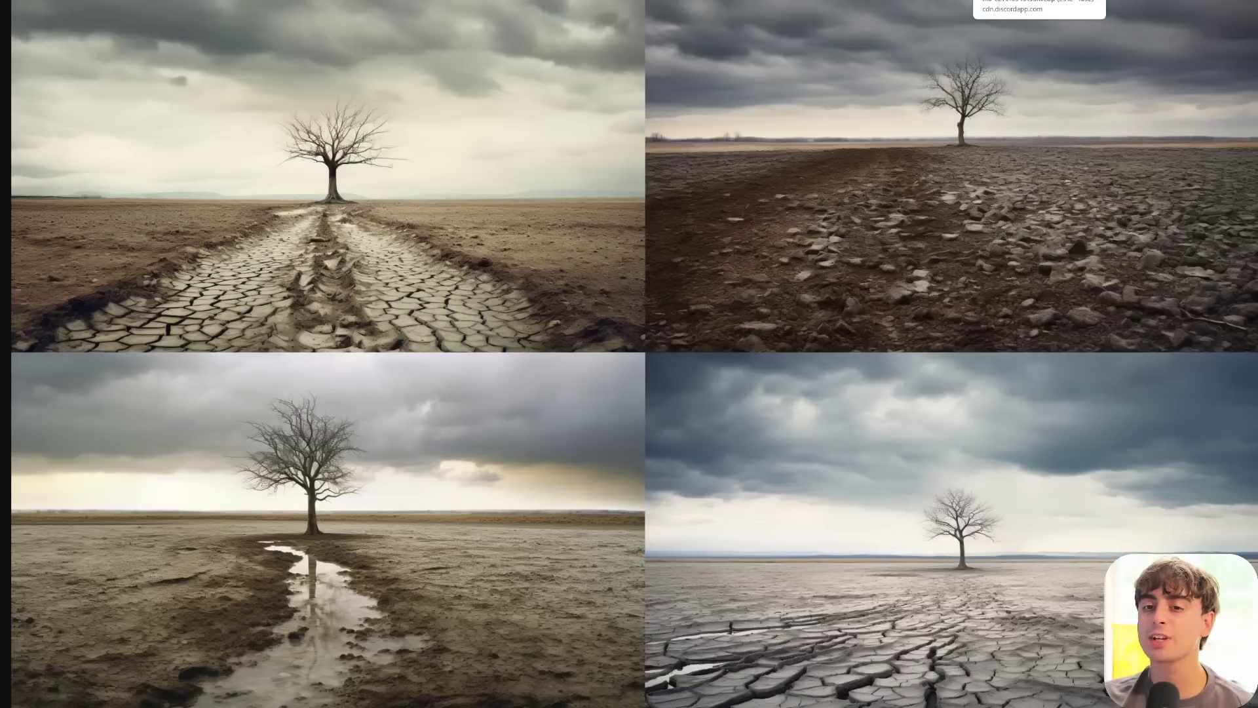
{"action": "left_click", "coordinate": [1082, 2]}
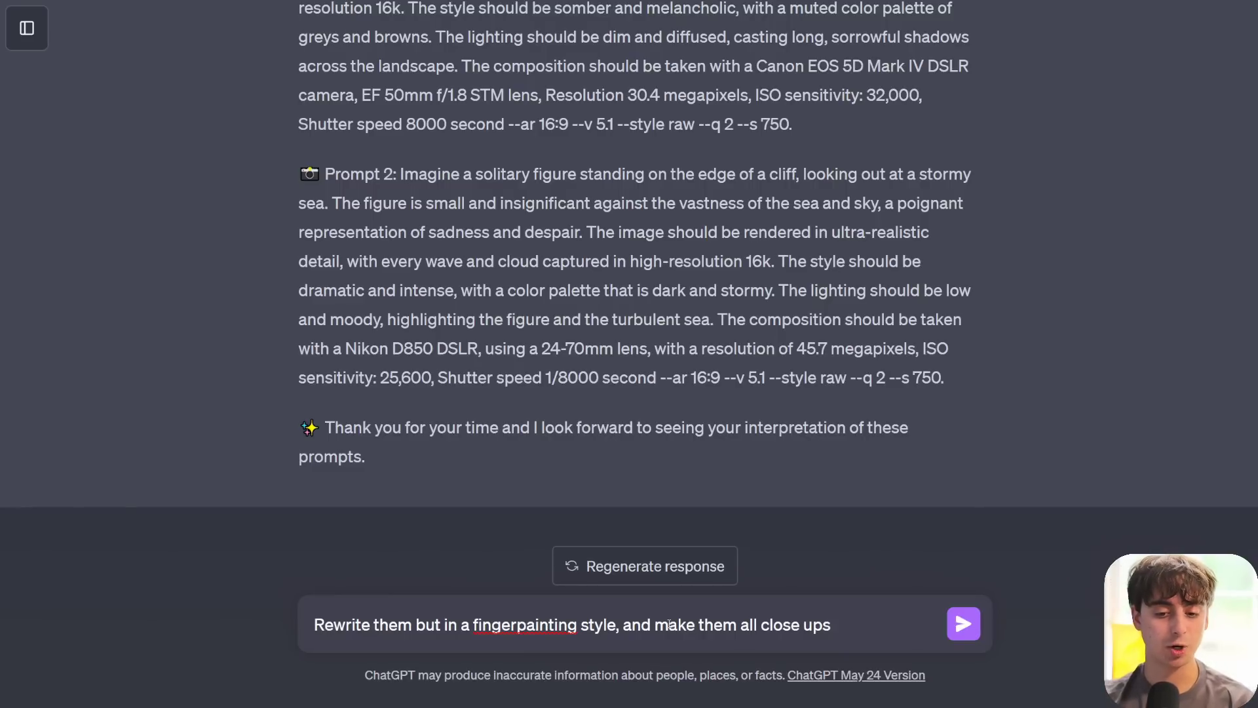
{"action": "key", "text": "Return"}
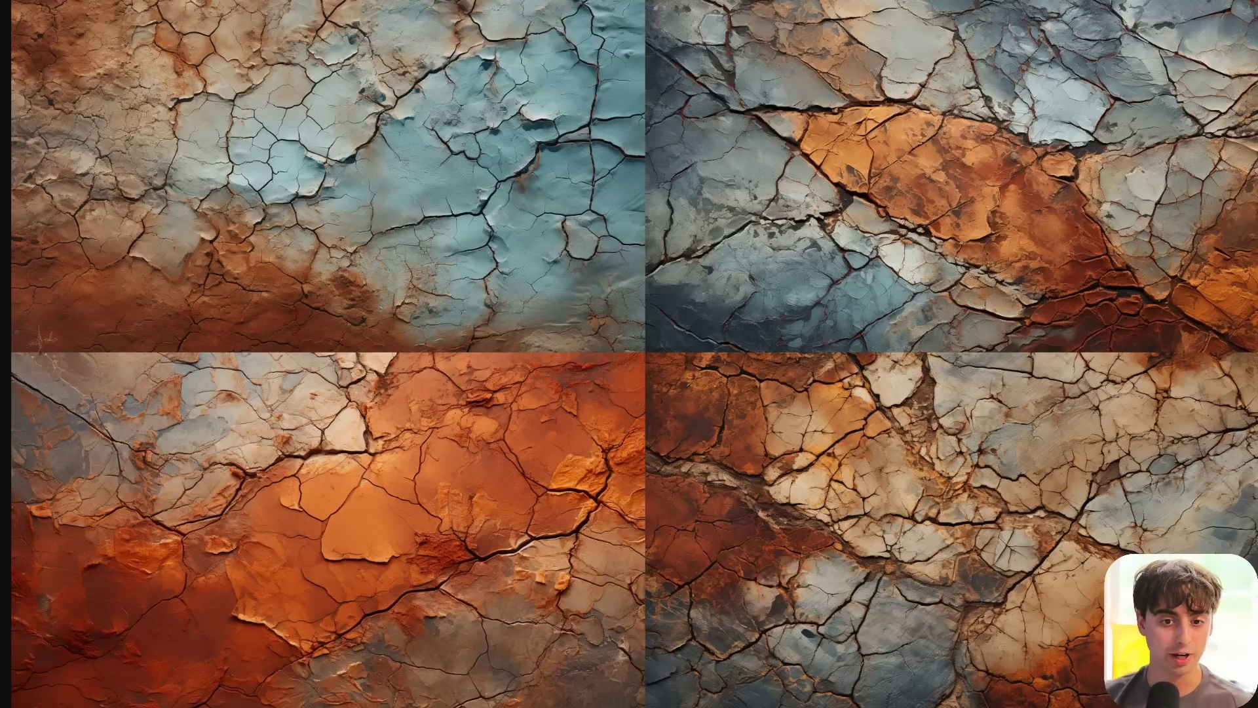
- Inspect the enlarged cracked-earth image grid and the enlarged grid of a solitary figure facing a stormy sea
{"action": "left_click", "coordinate": [934, 309]}
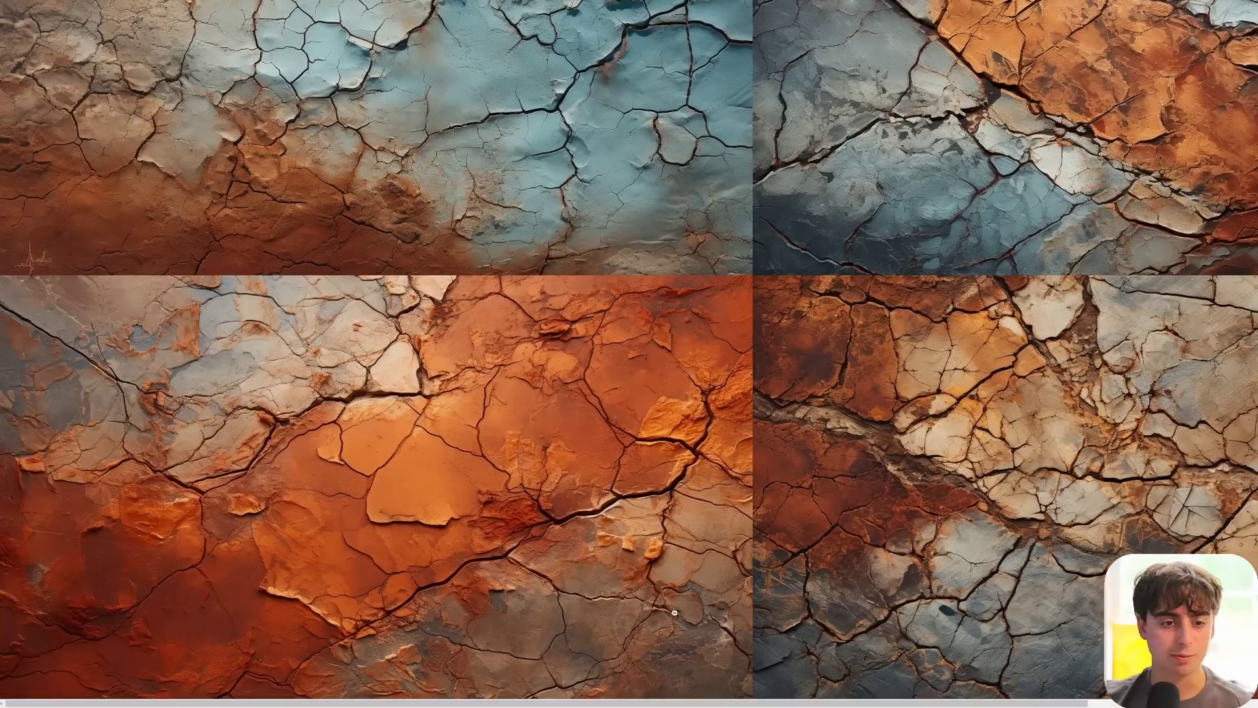
{"action": "left_click", "coordinate": [675, 613]}
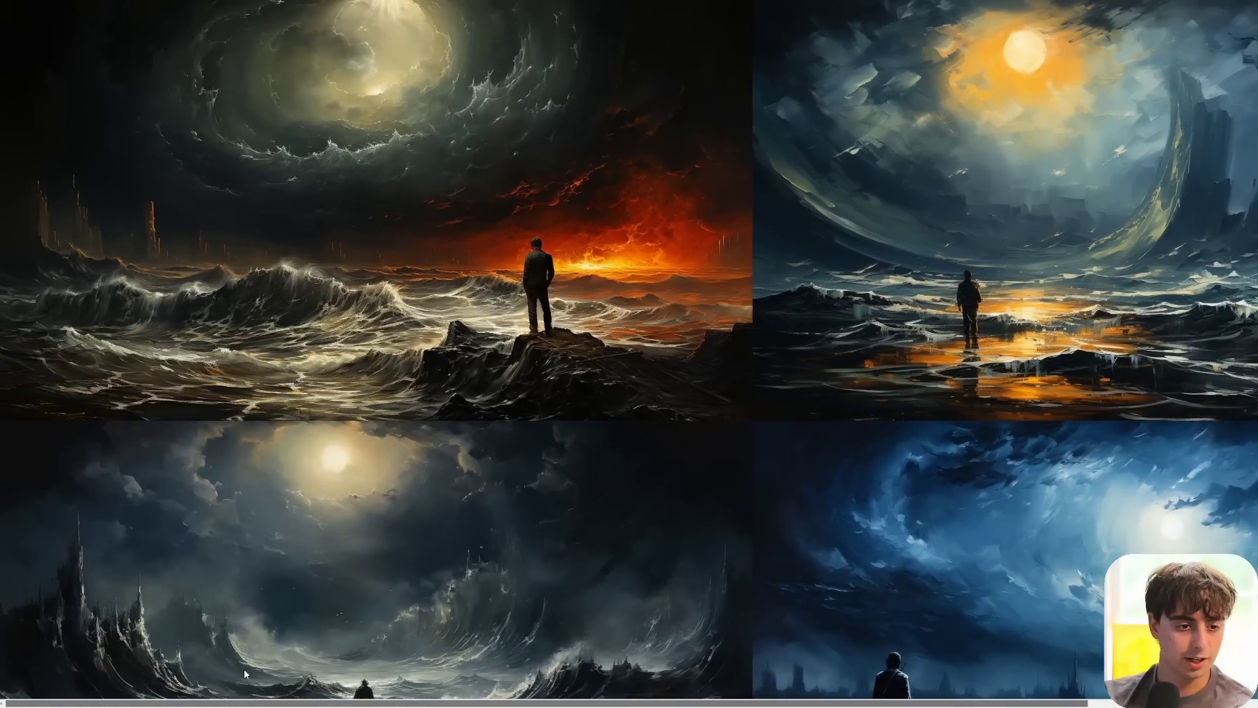
{"action": "scroll", "coordinate": [489, 466], "scroll_direction": "down", "scroll_amount": 2}
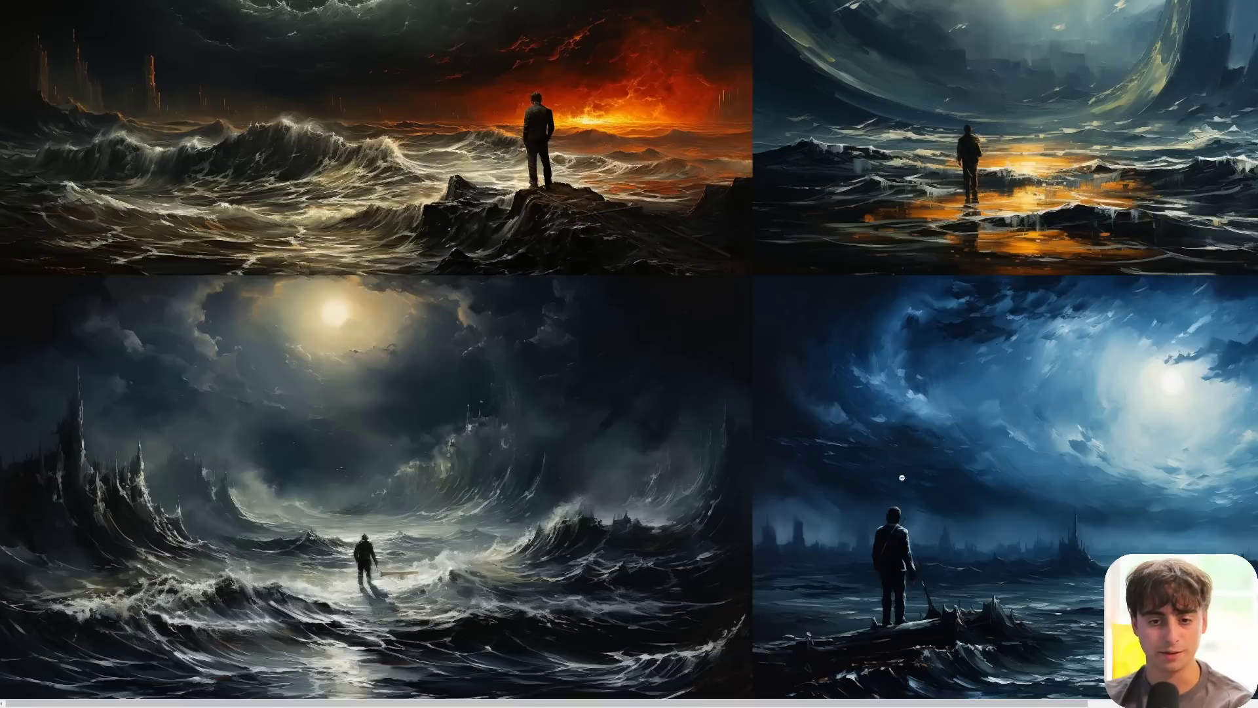
{"action": "scroll", "coordinate": [914, 472], "scroll_direction": "up", "scroll_amount": 2}
{"action": "scroll", "coordinate": [994, 447], "scroll_direction": "down", "scroll_amount": 2}
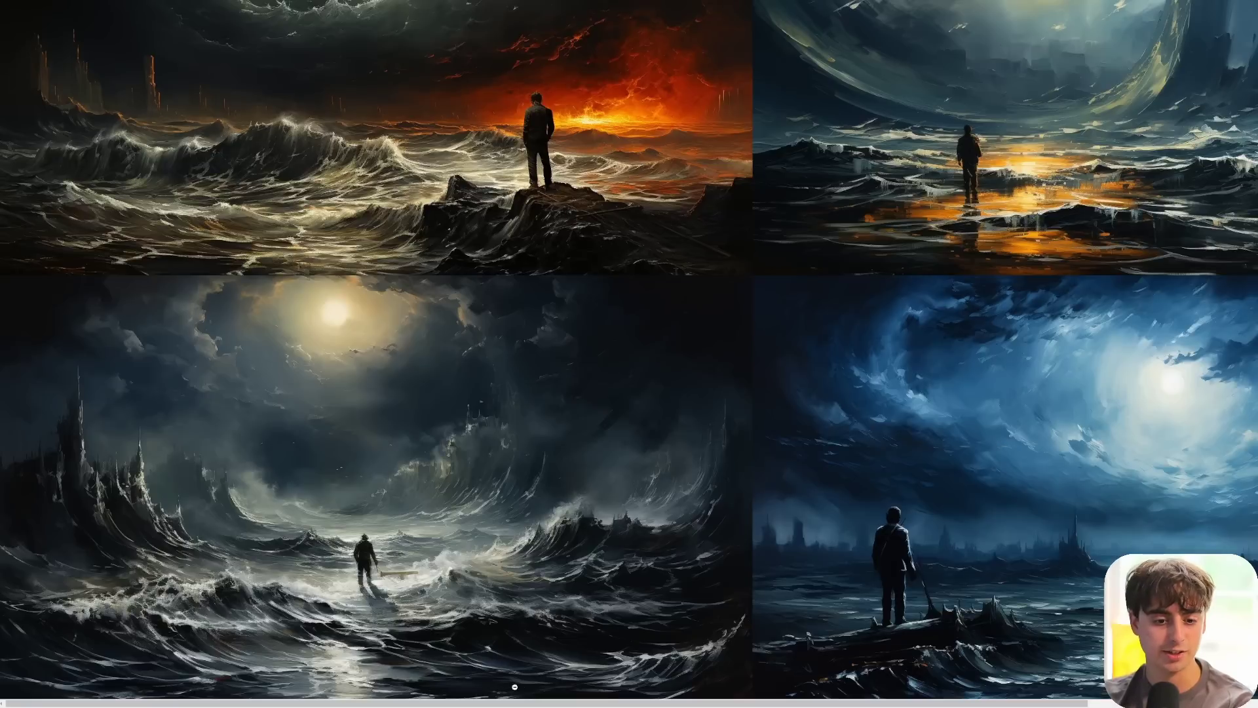
- Examine all four stormy-sea paintings of the lone figure up close, comparing the red-sky, orange-moon, dark-wave and blue-moonlit versions
{"action": "scroll", "coordinate": [520, 685], "scroll_direction": "up", "scroll_amount": 2}
{"action": "scroll", "coordinate": [835, 627], "scroll_direction": "up", "scroll_amount": 2}
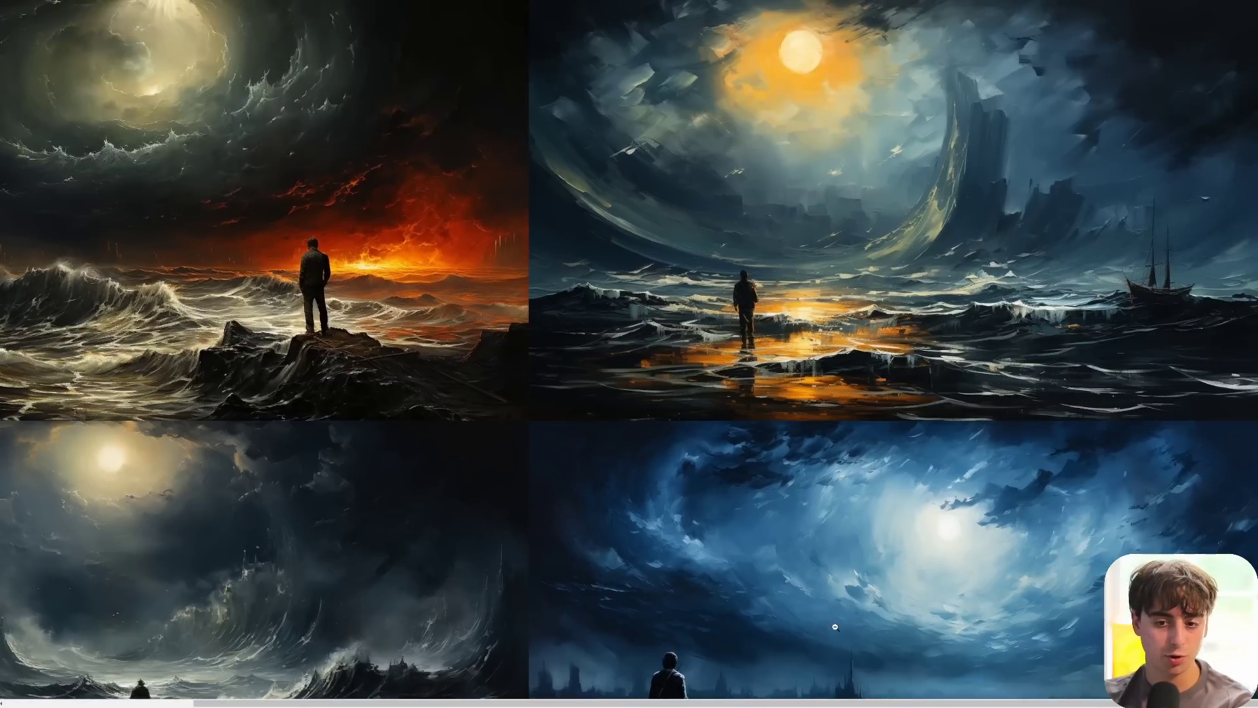
{"action": "scroll", "coordinate": [832, 630], "scroll_direction": "down", "scroll_amount": 2}
{"action": "left_click_drag", "start_coordinate": [748, 703], "coordinate": [468, 696]}
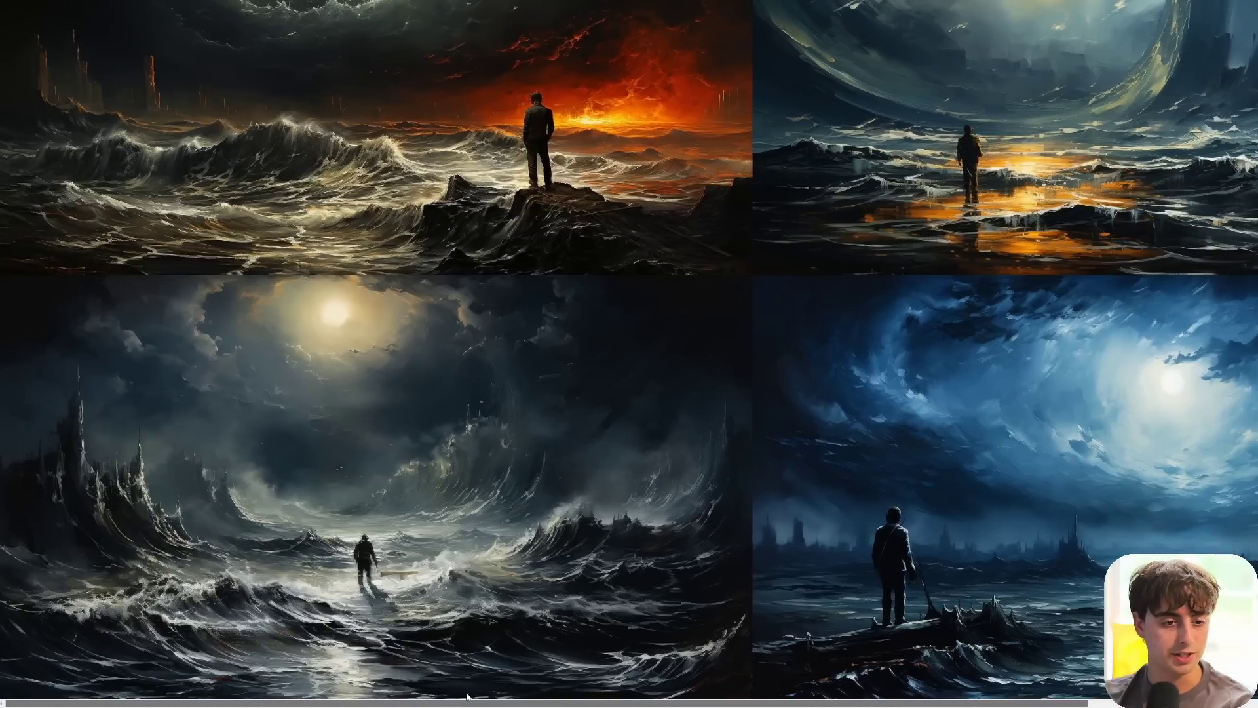
{"action": "scroll", "coordinate": [450, 608], "scroll_direction": "up", "scroll_amount": 2}
{"action": "scroll", "coordinate": [452, 607], "scroll_direction": "down", "scroll_amount": 2}
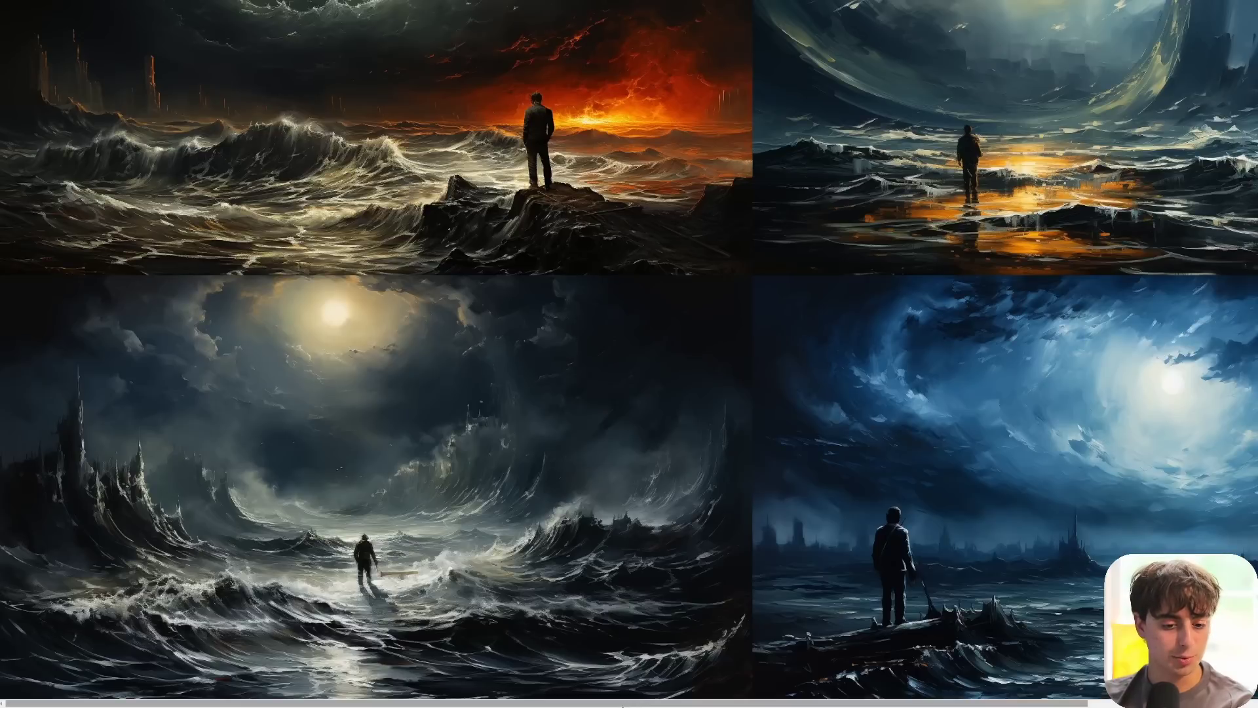
{"action": "scroll", "coordinate": [452, 606], "scroll_direction": "right", "scroll_amount": 3}
{"action": "scroll", "coordinate": [765, 671], "scroll_direction": "up", "scroll_amount": 2}
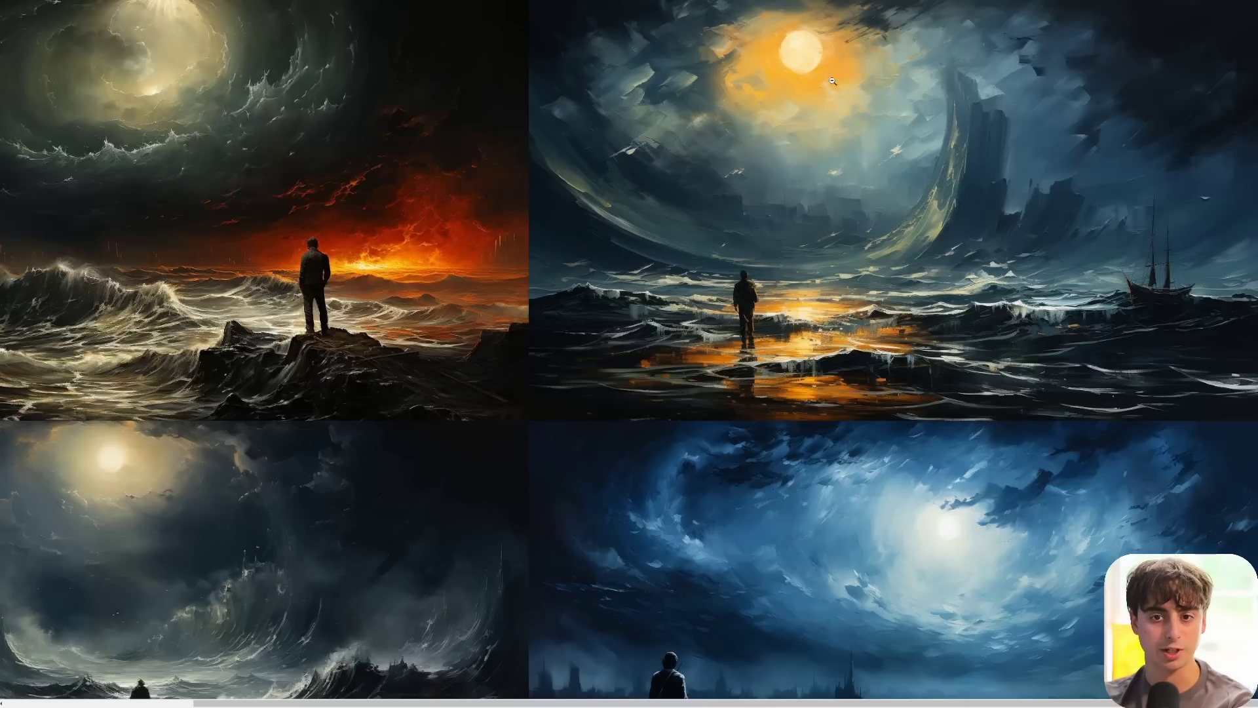
{"action": "left_click", "coordinate": [1227, 284]}
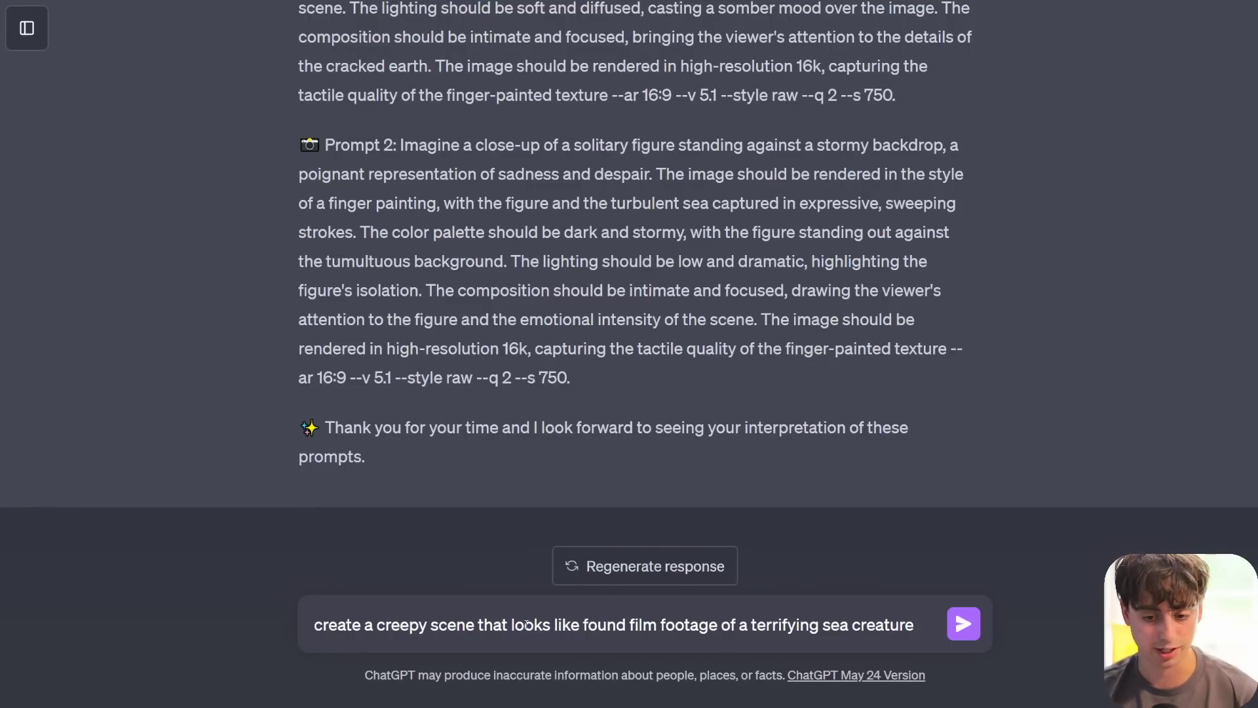
- Submit the ChatGPT request "create a creepy scene that looks like found film footage of a terrifying sea creature" and briefly highlight the previous prompt's parameters
{"action": "key", "text": "Return"}
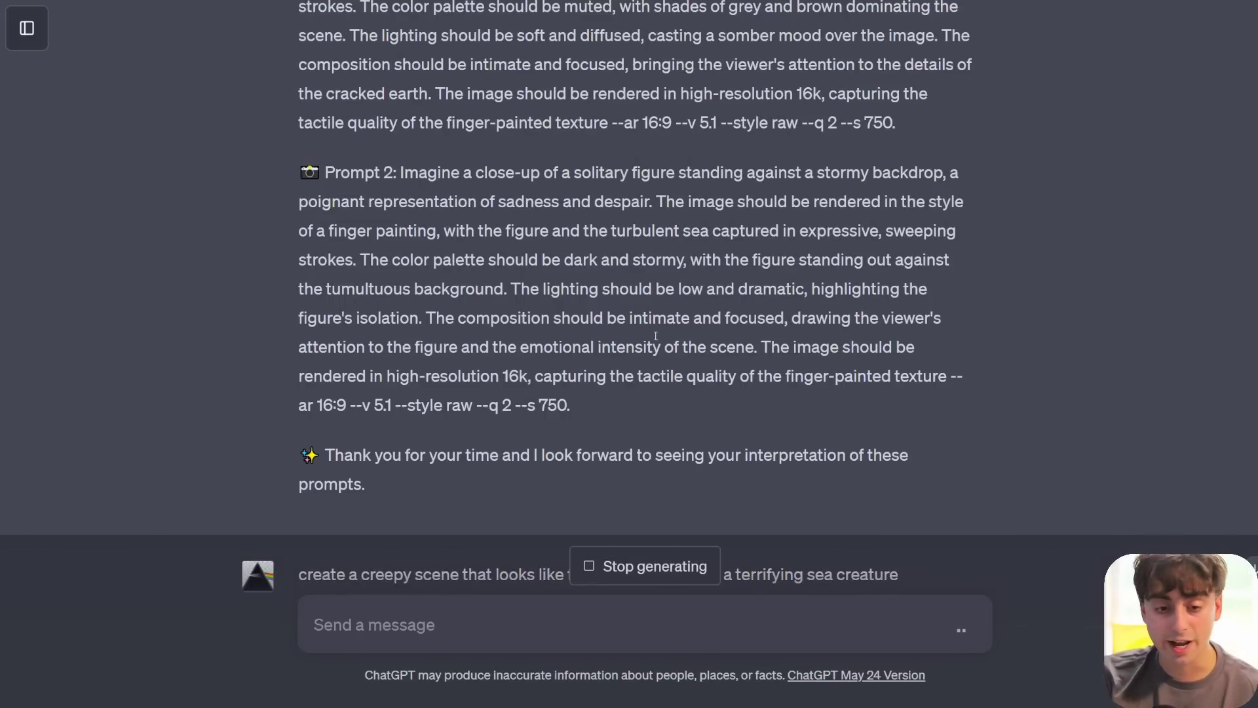
{"action": "left_click_drag", "start_coordinate": [571, 410], "coordinate": [317, 411]}
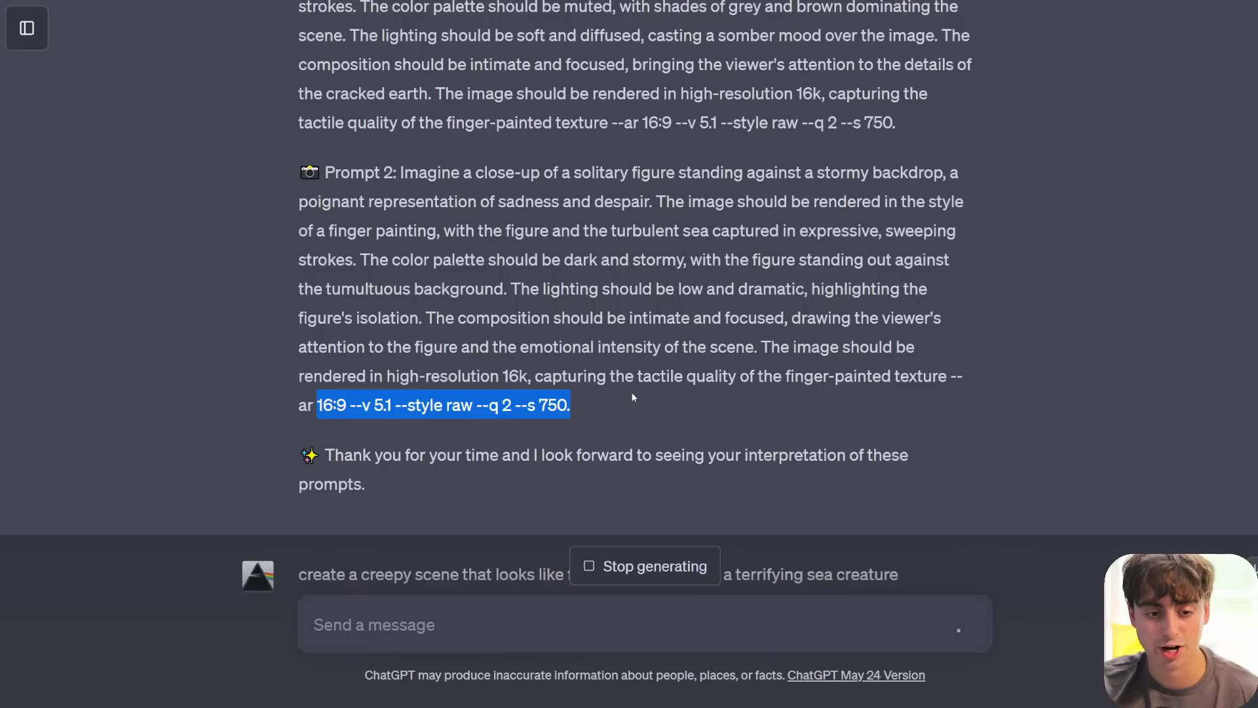
{"action": "left_click", "coordinate": [631, 396]}
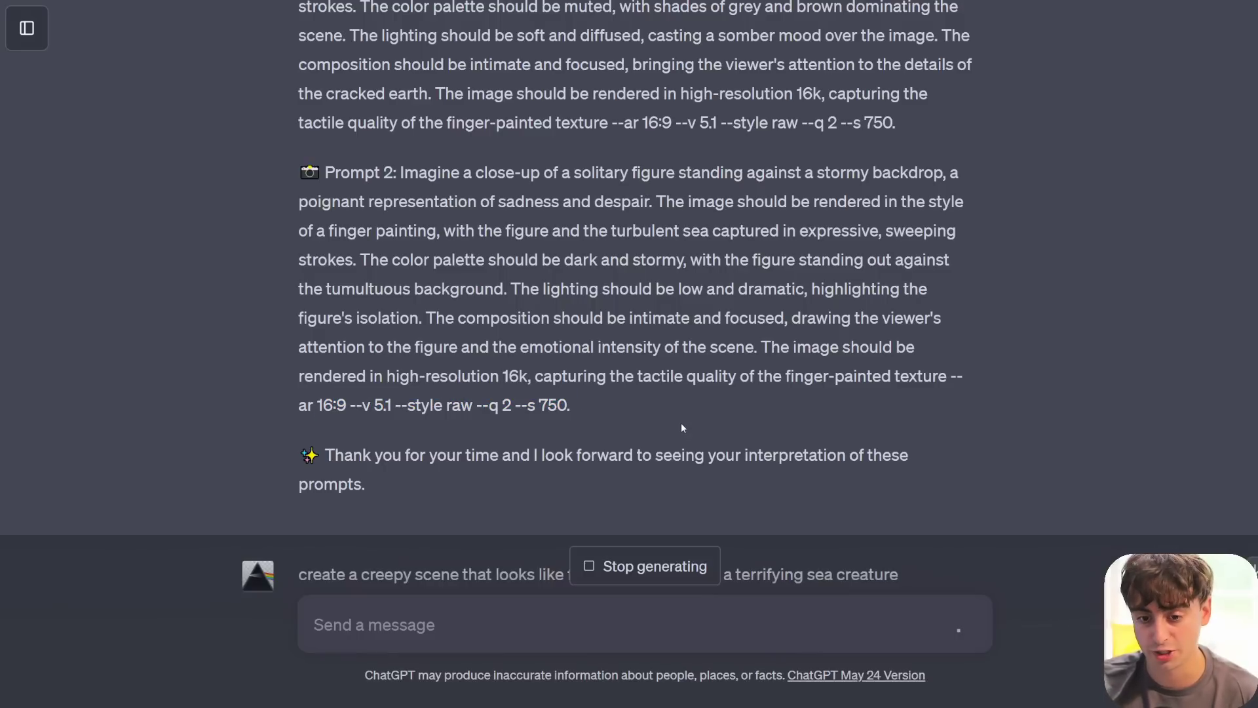
- Read the generated sea-creature prompts and select the full text of the low-resolution found-footage Prompt 2, from "Imagine a chilling scene" through "--s 750"
{"action": "scroll", "coordinate": [756, 252], "scroll_direction": "up", "scroll_amount": 1}
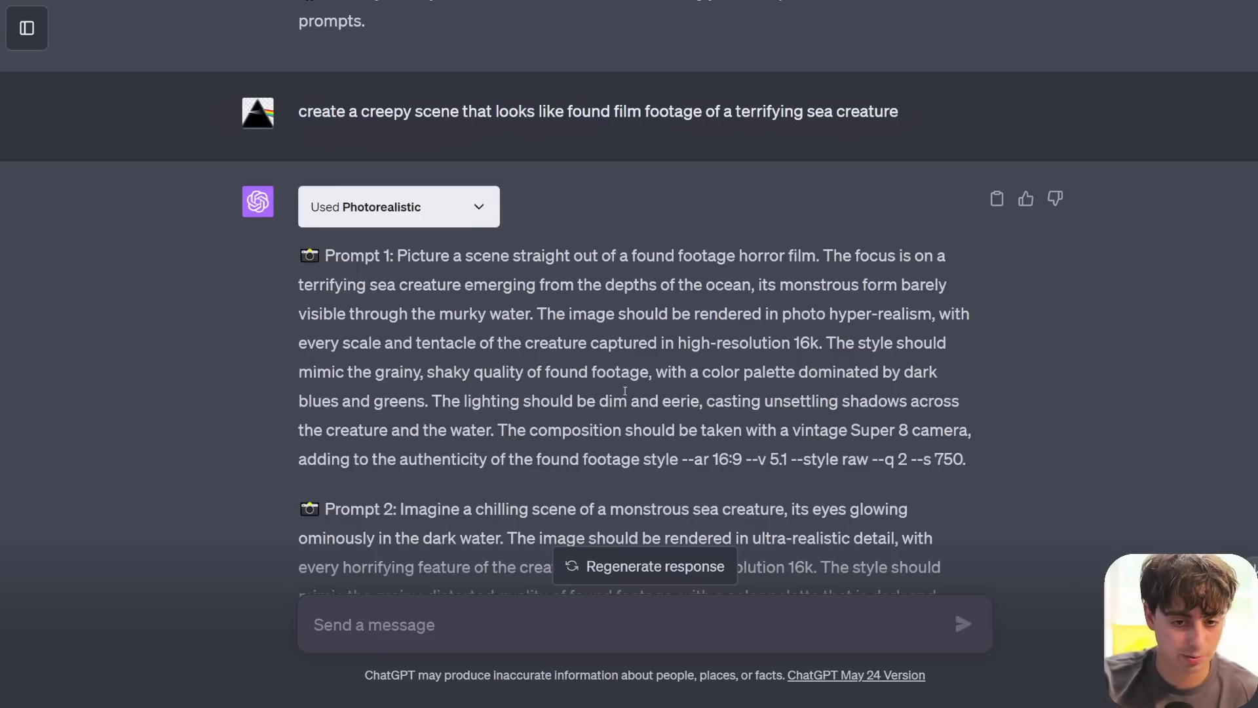
{"action": "scroll", "coordinate": [623, 394], "scroll_direction": "down", "scroll_amount": 5}
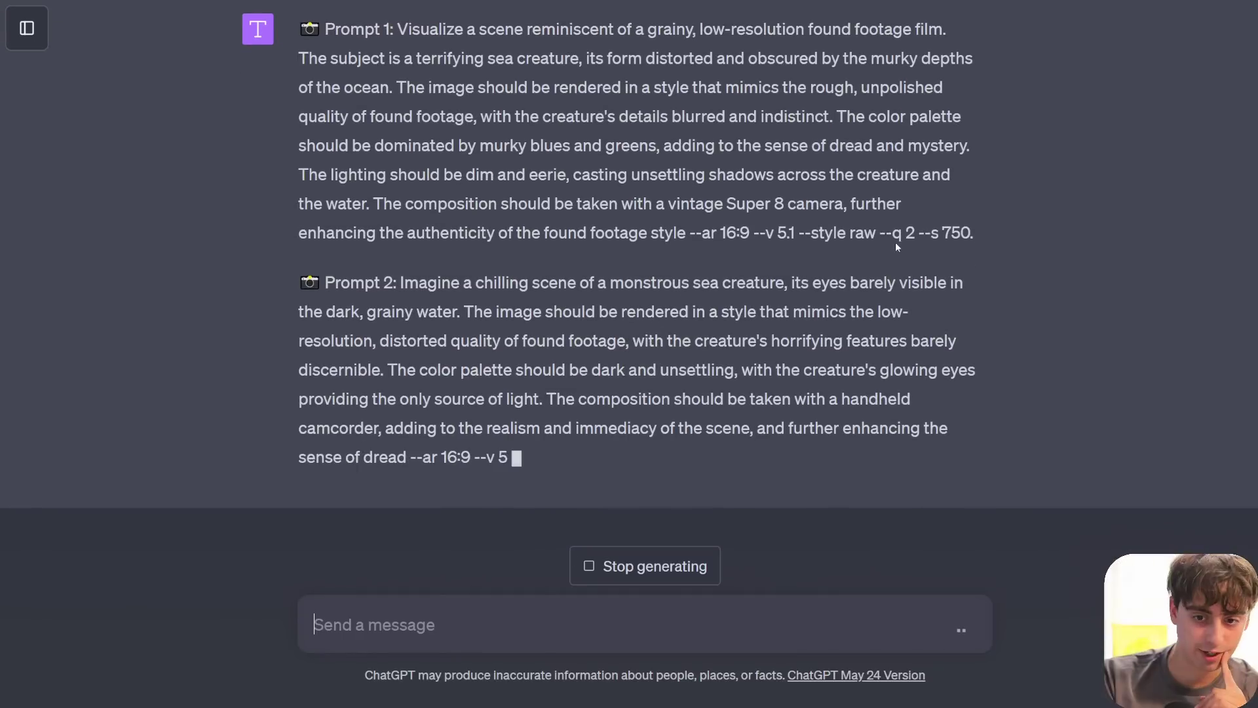
{"action": "scroll", "coordinate": [369, 184], "scroll_direction": "up", "scroll_amount": 2}
{"action": "left_click_drag", "start_coordinate": [397, 133], "coordinate": [692, 377]}
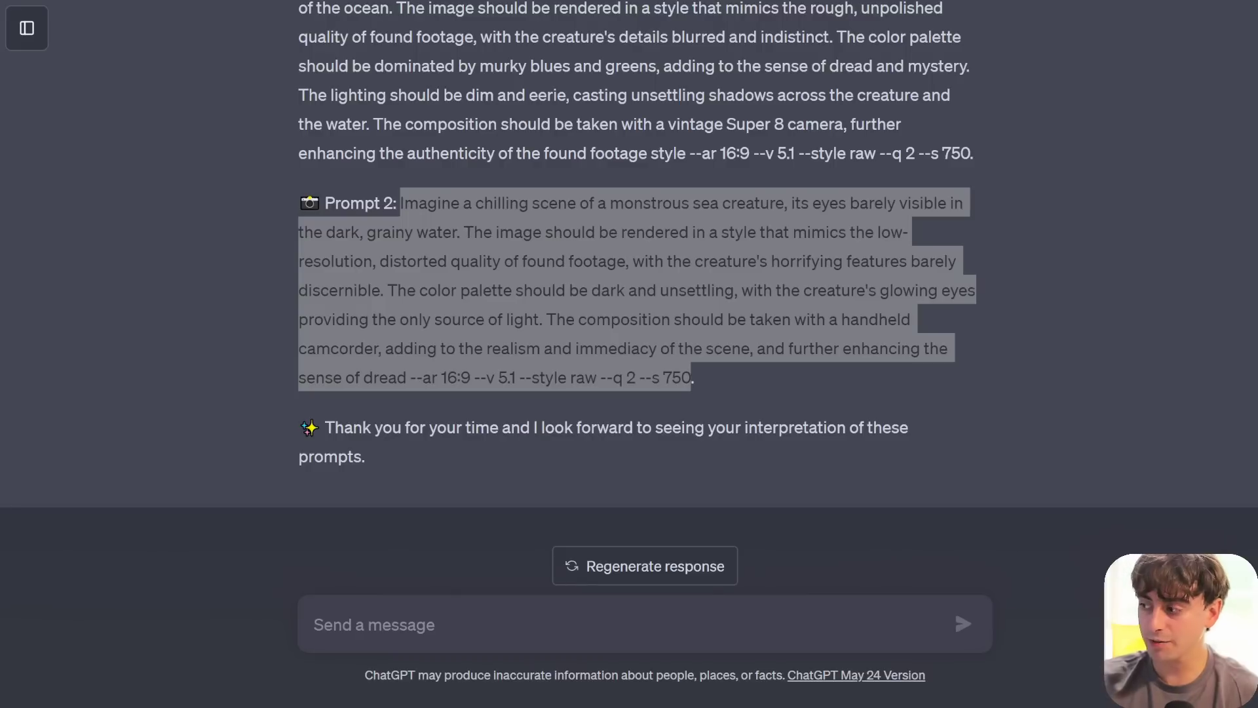